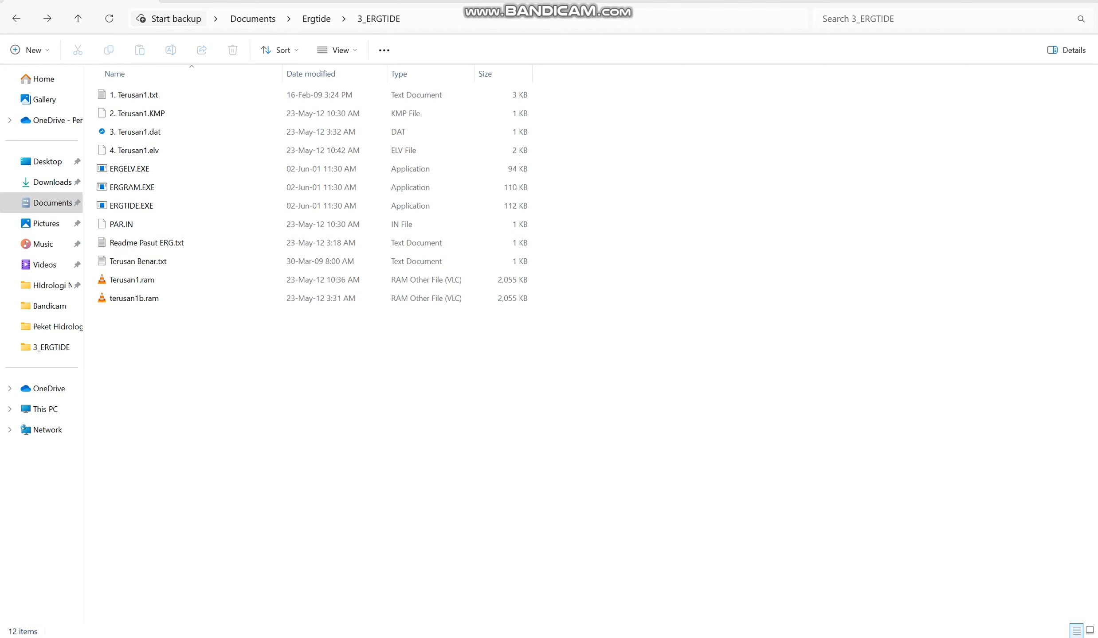
{"action": "right_click", "coordinate": [174, 95]}
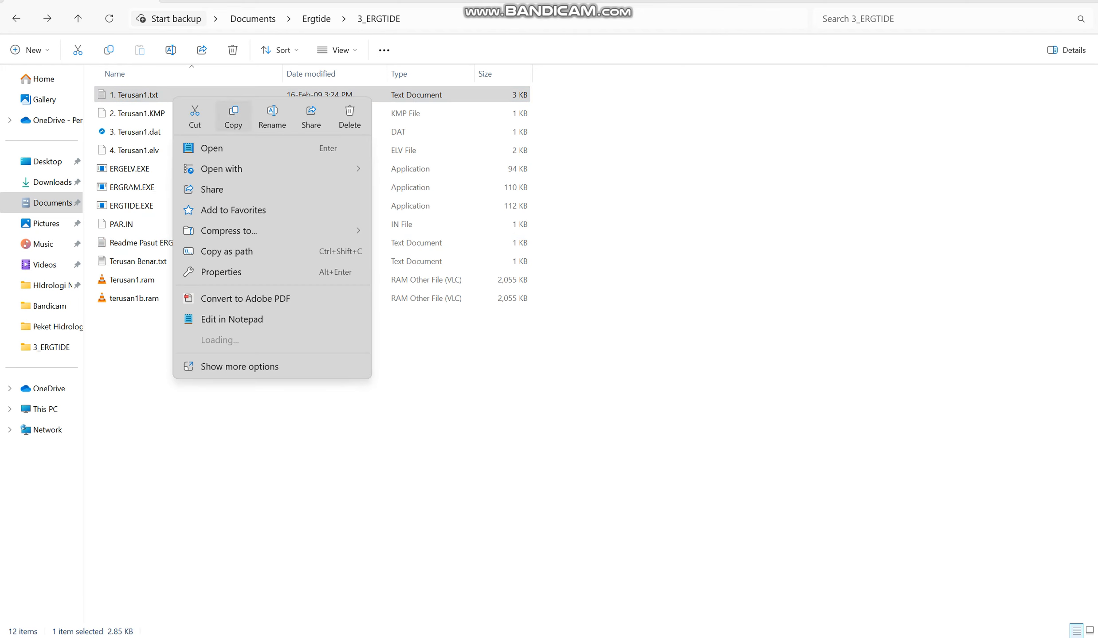
{"action": "left_click", "coordinate": [272, 117]}
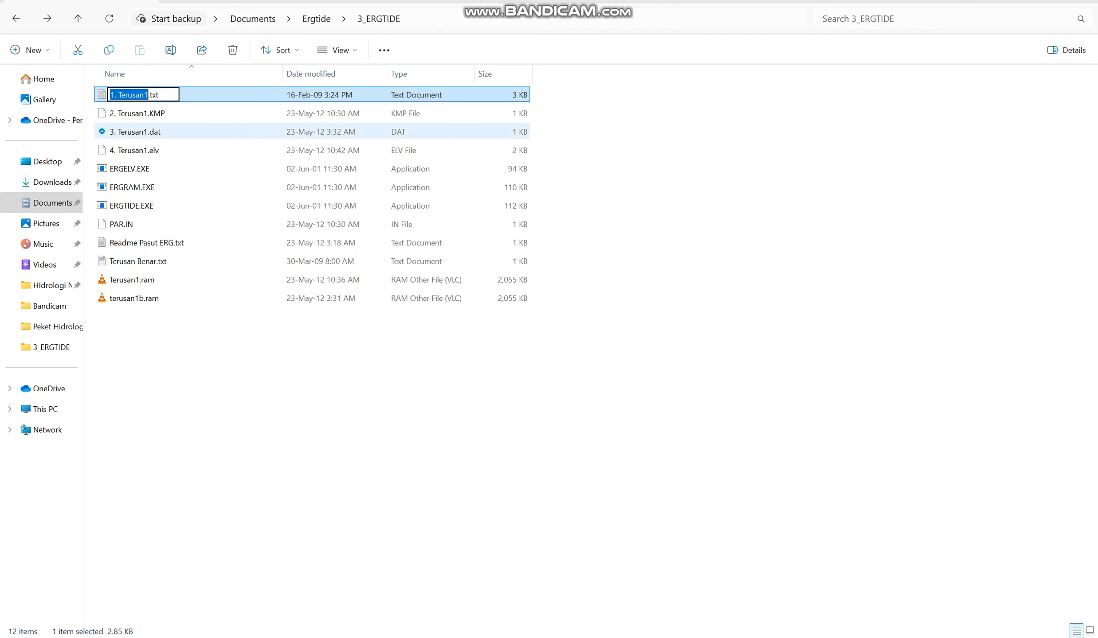
{"action": "left_click", "coordinate": [242, 169]}
Open the file 1. Terusan1.txt in Notepad
{"action": "left_click", "coordinate": [186, 95]}
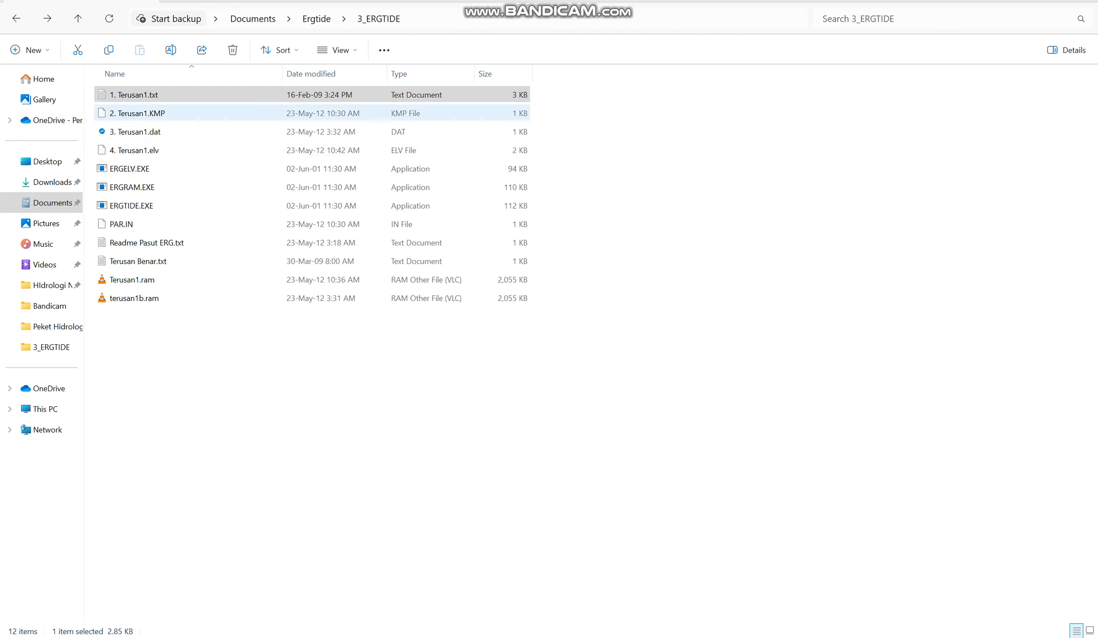
{"action": "right_click", "coordinate": [245, 98]}
{"action": "left_click", "coordinate": [303, 319]}
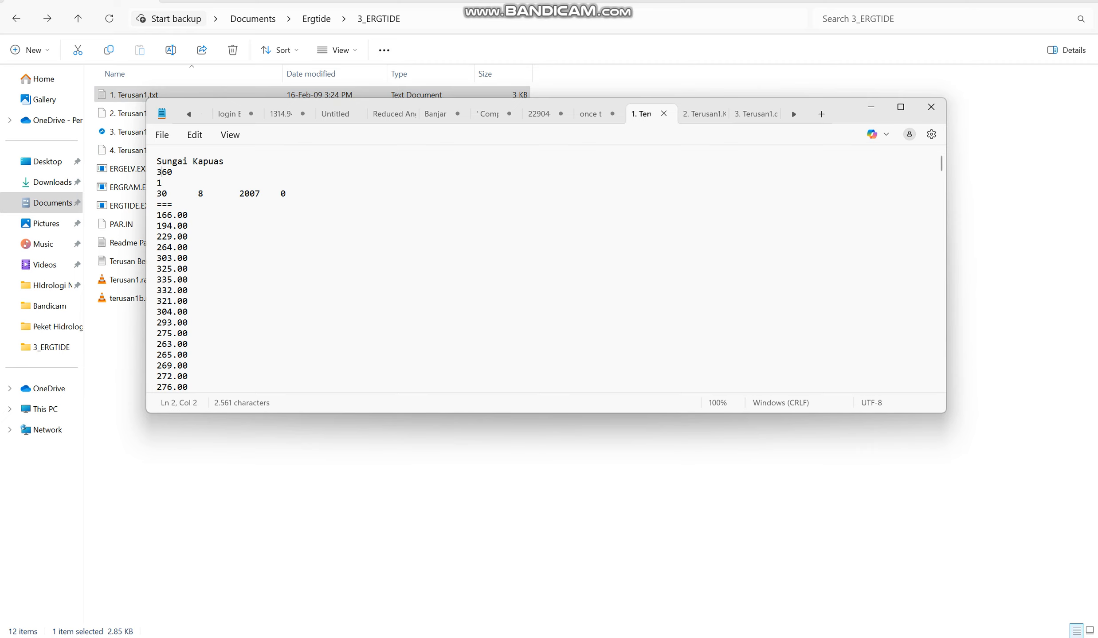
Highlight the title line "Sungai Kapuas" at the start of the tidal data file
{"action": "left_click", "coordinate": [172, 161]}
{"action": "left_click_drag", "start_coordinate": [172, 162], "coordinate": [232, 162]}
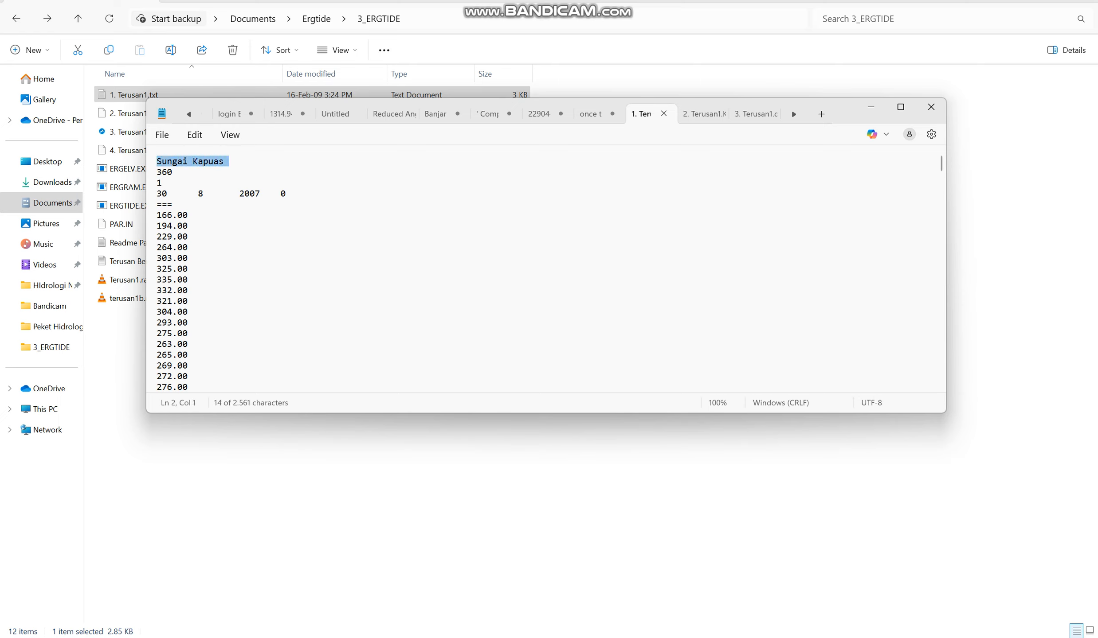
{"action": "key", "text": "shift+Left"}
{"action": "left_click", "coordinate": [198, 161]}
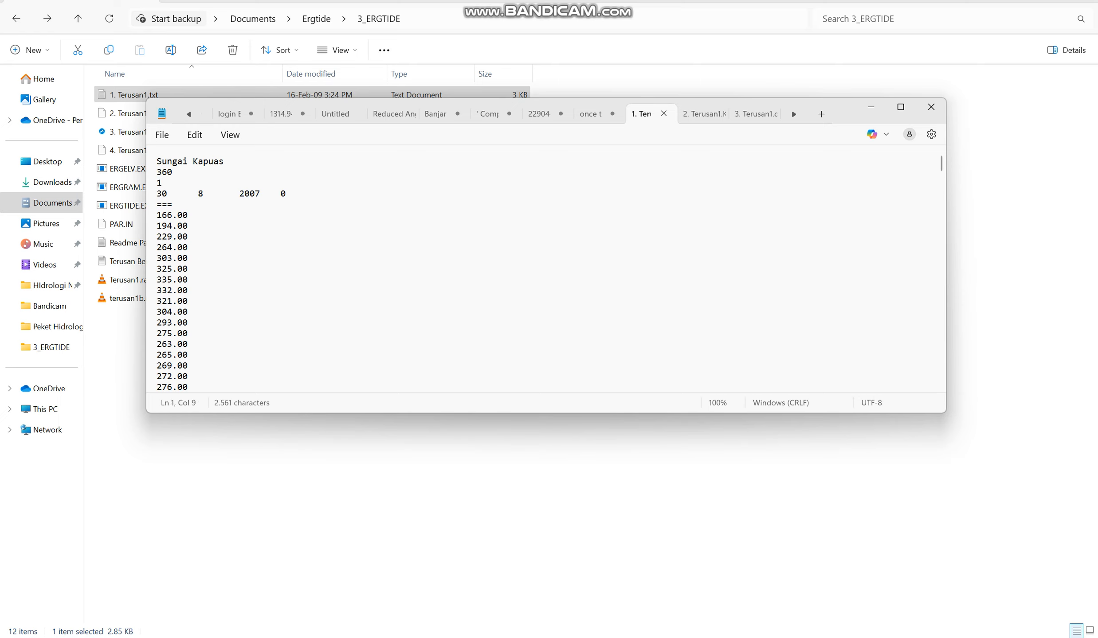
{"action": "key", "text": "shift+Right"}
{"action": "key", "text": "shift+Right"}
{"action": "key", "text": "shift+Right"}
{"action": "key", "text": "shift+Right"}
{"action": "key", "text": "shift+Right"}
{"action": "key", "text": "shift+Right"}
{"action": "key", "text": "shift+Right"}
{"action": "key", "text": "shift+Right"}
{"action": "key", "text": "shift+Right"}
{"action": "key", "text": "shift+Right"}
{"action": "key", "text": "shift+Right"}
{"action": "key", "text": "shift+Right"}
{"action": "key", "text": "shift+Right"}
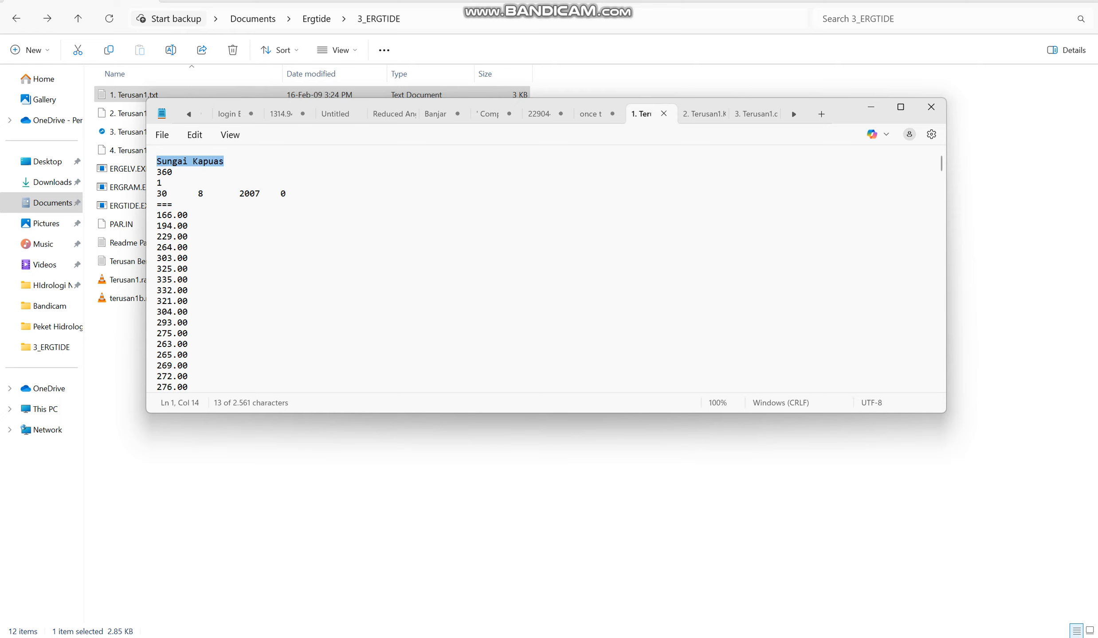
Highlight the 360 on the second line and the 1 on the third line of the data file
{"action": "left_click", "coordinate": [168, 172]}
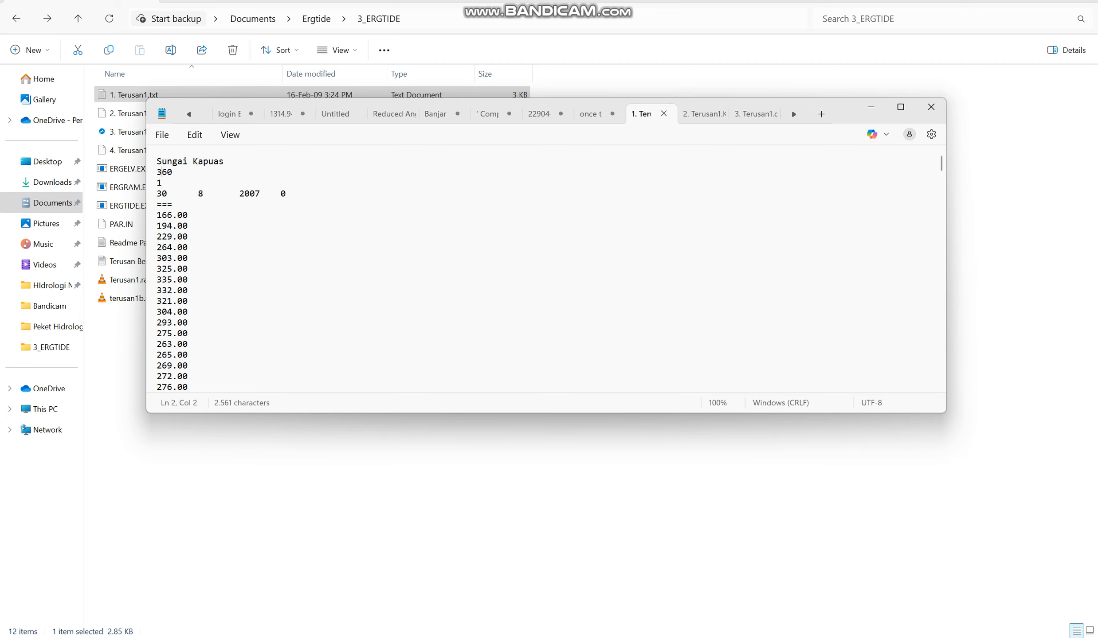
{"action": "key", "text": "shift+Right"}
{"action": "key", "text": "shift+Right"}
{"action": "key", "text": "shift+Right"}
{"action": "key", "text": "Up"}
{"action": "left_click", "coordinate": [162, 183]}
{"action": "key", "text": "shift+Home"}
Highlight the day, month and year values one after another on the date line of the data file
{"action": "left_click", "coordinate": [168, 194]}
{"action": "left_click_drag", "start_coordinate": [157, 194], "coordinate": [167, 193]}
{"action": "left_click", "coordinate": [198, 194]}
{"action": "left_click_drag", "start_coordinate": [240, 194], "coordinate": [260, 194]}
{"action": "left_click", "coordinate": [162, 194]}
{"action": "key", "text": "Right"}
{"action": "key", "text": "Right"}
{"action": "key", "text": "Right"}
{"action": "key", "text": "Right"}
{"action": "key", "text": "Right"}
{"action": "key", "text": "shift+Right"}
{"action": "key", "text": "Right"}
{"action": "key", "text": "Right"}
{"action": "key", "text": "Right"}
{"action": "key", "text": "Right"}
{"action": "key", "text": "shift+Right"}
{"action": "key", "text": "shift+Right"}
{"action": "key", "text": "shift+Right"}
{"action": "key", "text": "shift+Right"}
Examine the column of water level readings below the === separator, starting from the first value
{"action": "key", "text": "Down"}
{"action": "key", "text": "Down"}
{"action": "mouse_move", "coordinate": [157, 215]}
{"action": "left_mouse_down"}
{"action": "mouse_move", "coordinate": [188, 248]}
{"action": "mouse_move", "coordinate": [182, 269]}
{"action": "mouse_move", "coordinate": [172, 226]}
{"action": "left_mouse_up"}
{"action": "key", "text": "shift+Up"}
{"action": "key", "text": "shift+Left"}
{"action": "key", "text": "shift+Left"}
{"action": "scroll", "coordinate": [546, 266], "scroll_direction": "down", "scroll_amount": 20}
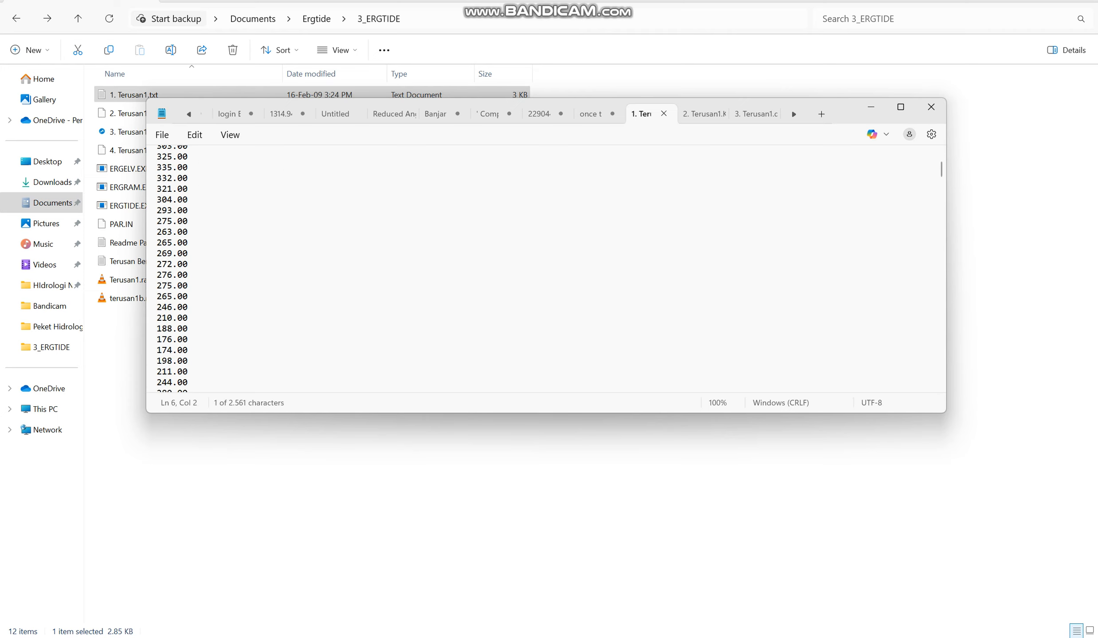
{"action": "scroll", "coordinate": [545, 266], "scroll_direction": "up", "scroll_amount": 20}
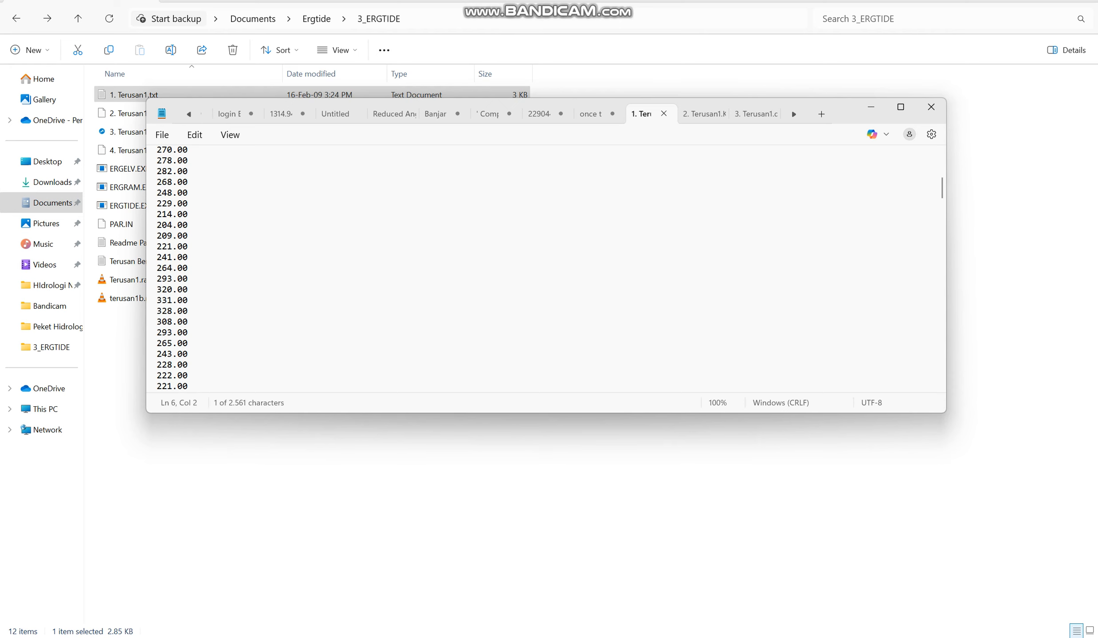
{"action": "left_click", "coordinate": [178, 247]}
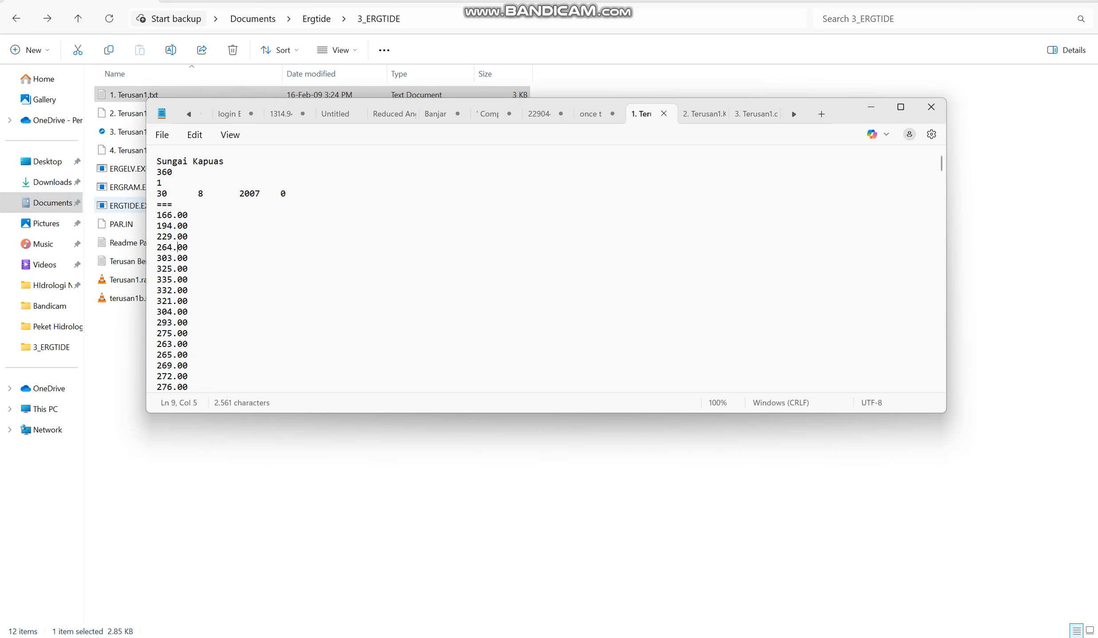
Launch ERGTIDE.EXE, move its console window clear of the file list to view the data file prompt, and close it
{"action": "double_click", "coordinate": [126, 205]}
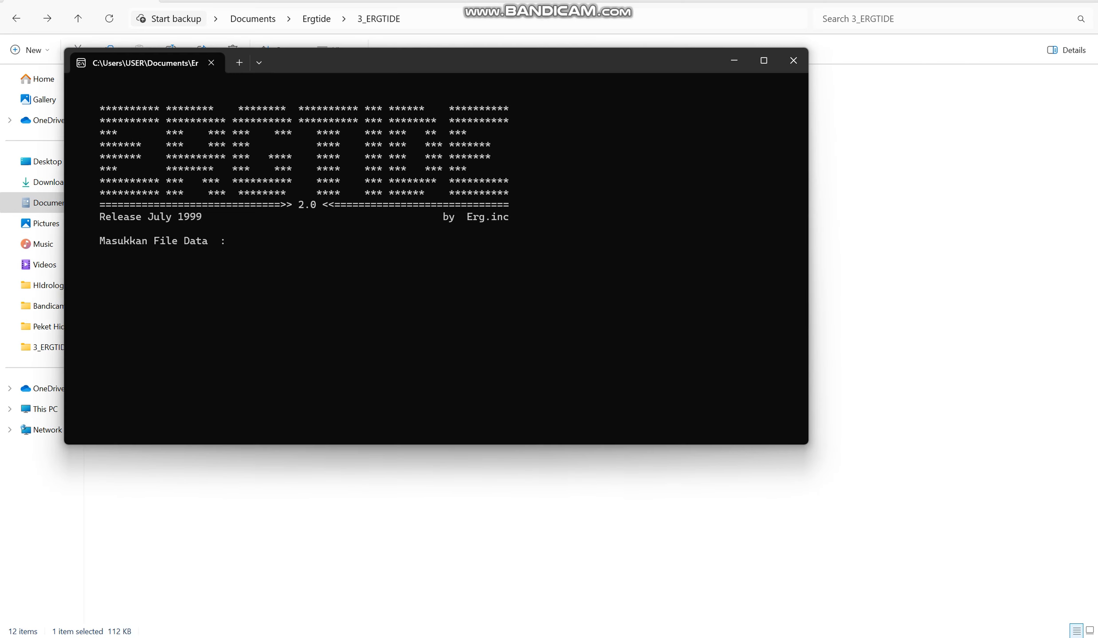
{"action": "left_click_drag", "start_coordinate": [371, 59], "coordinate": [410, 84]}
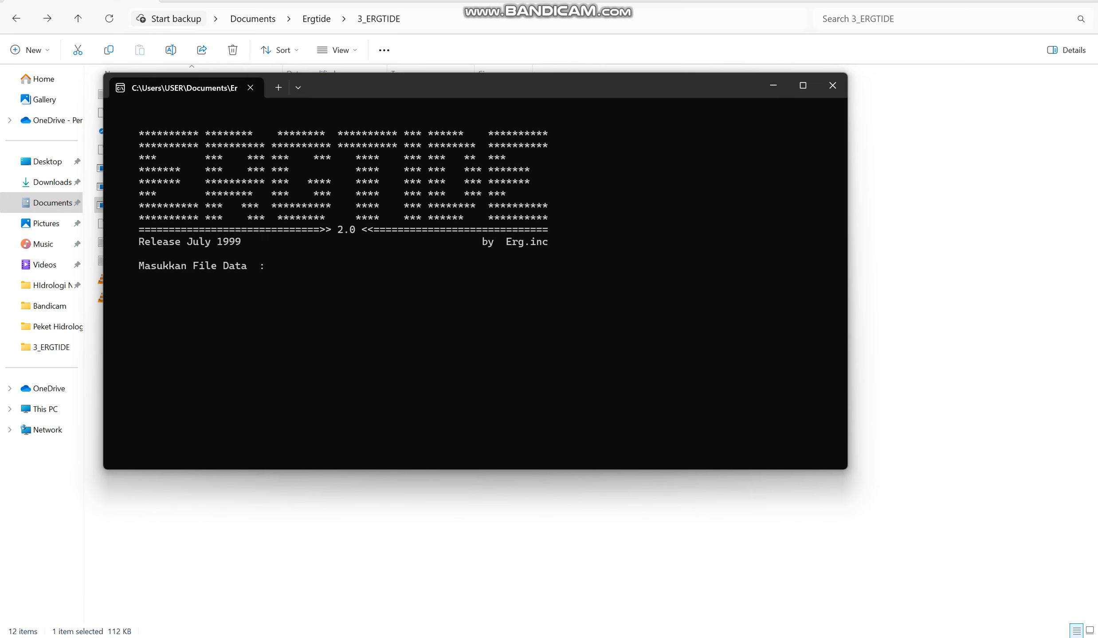
{"action": "left_click_drag", "start_coordinate": [338, 82], "coordinate": [508, 100]}
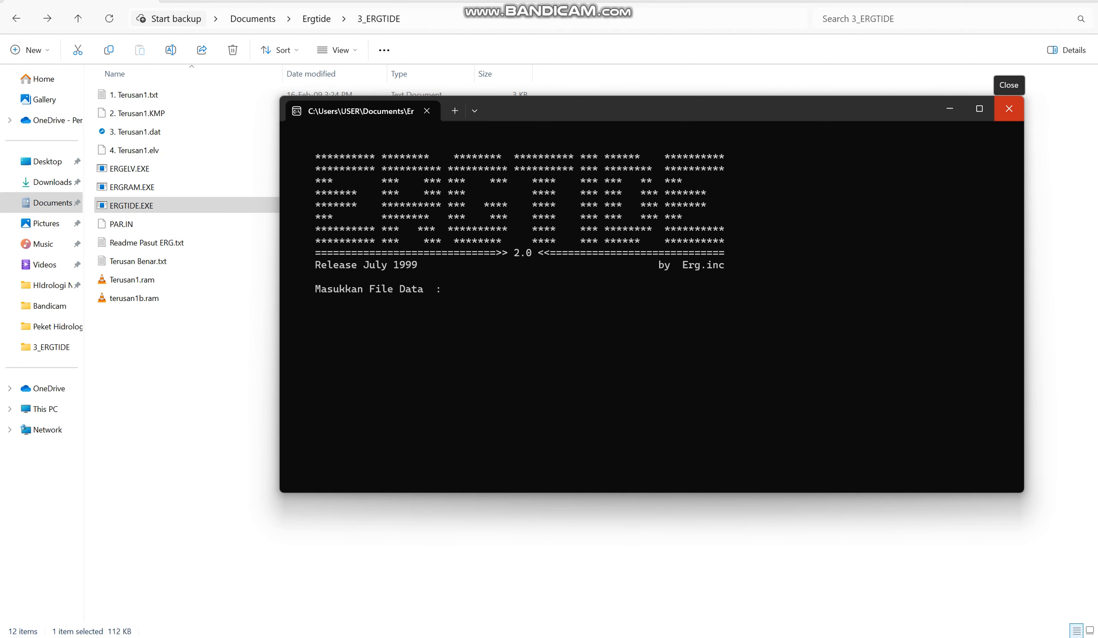
{"action": "left_click", "coordinate": [1009, 109]}
Open the file 2. Terusan1.KMP in Notepad
{"action": "left_click", "coordinate": [127, 113]}
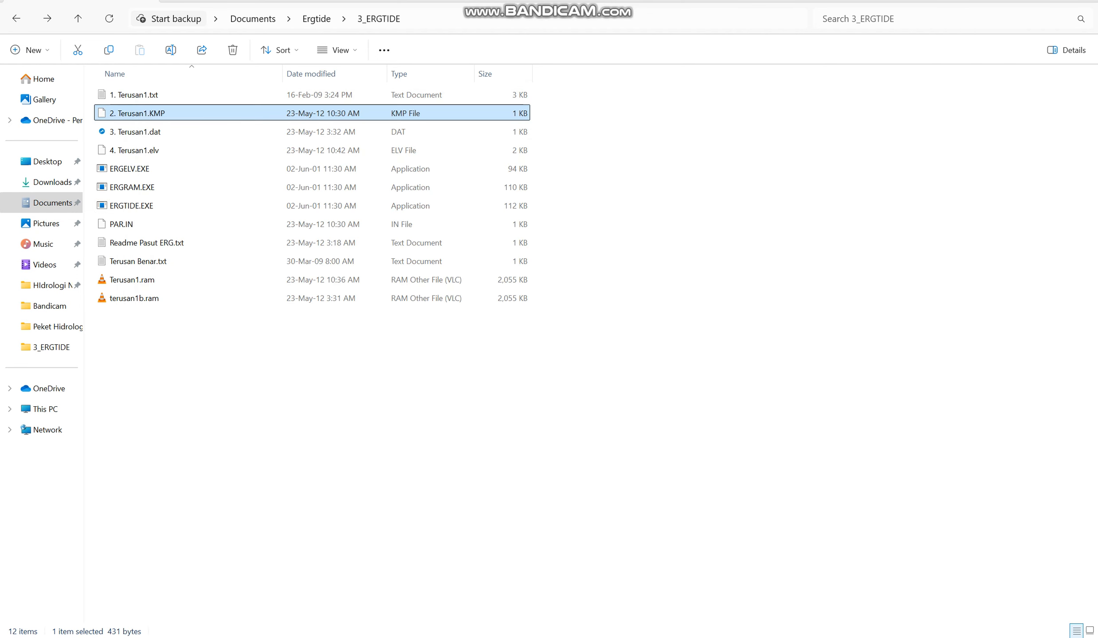
{"action": "right_click", "coordinate": [131, 114]}
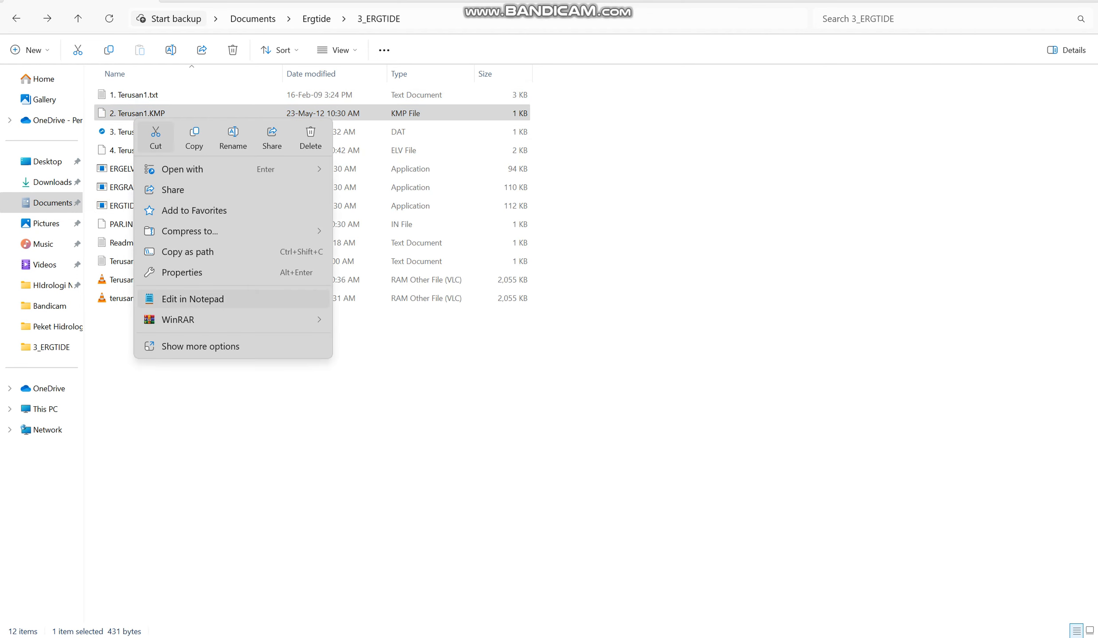
{"action": "left_click", "coordinate": [192, 299]}
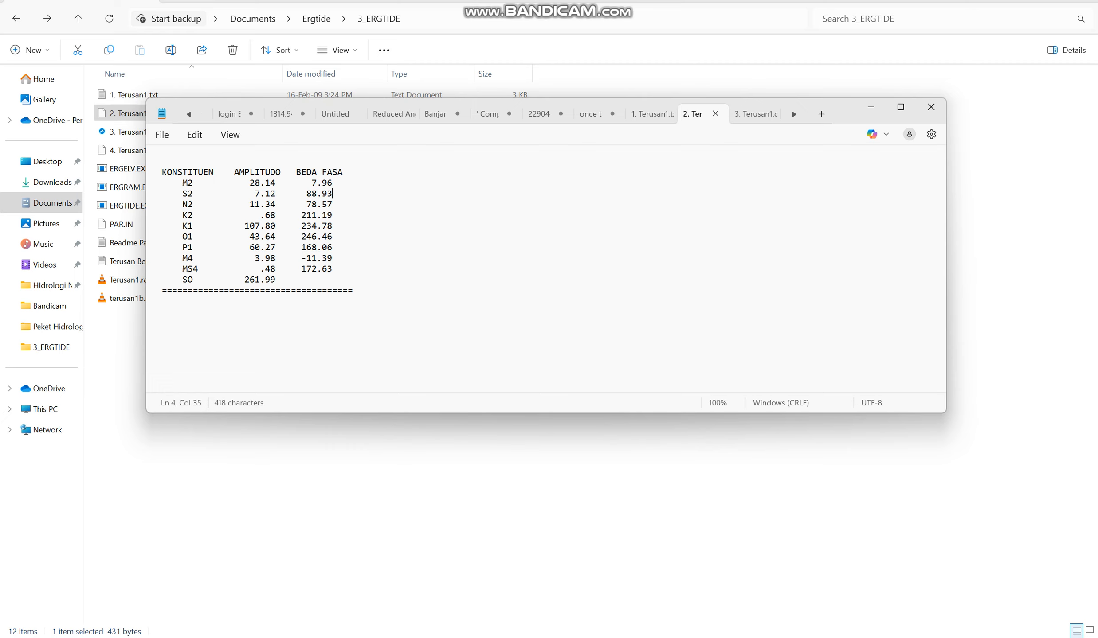
Highlight the SO constituent and the AMPLITUDO and BEDA FASA column headings in the KMP file
{"action": "left_click_drag", "start_coordinate": [183, 280], "coordinate": [193, 279]}
{"action": "left_click", "coordinate": [240, 182]}
{"action": "left_click_drag", "start_coordinate": [234, 172], "coordinate": [316, 172]}
{"action": "left_click", "coordinate": [322, 215]}
Switch to the 3. Terusan1.dat file and highlight its row of amplitude values starting with 28.14
{"action": "left_click", "coordinate": [753, 113]}
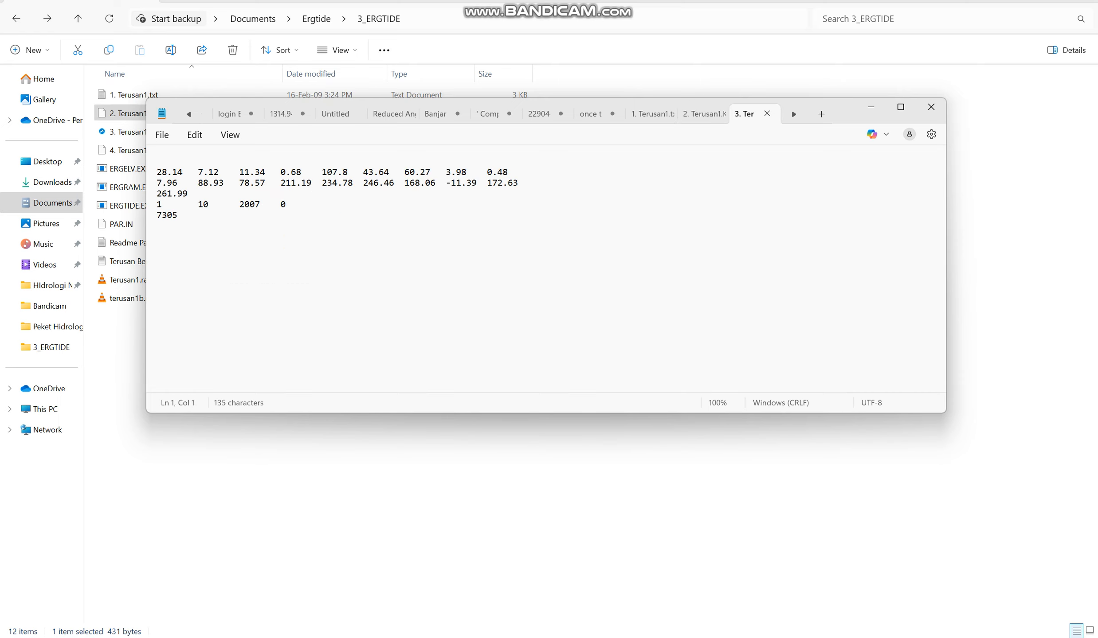
{"action": "left_click", "coordinate": [198, 183]}
{"action": "left_click", "coordinate": [158, 161]}
{"action": "left_click_drag", "start_coordinate": [838, 109], "coordinate": [843, 136]}
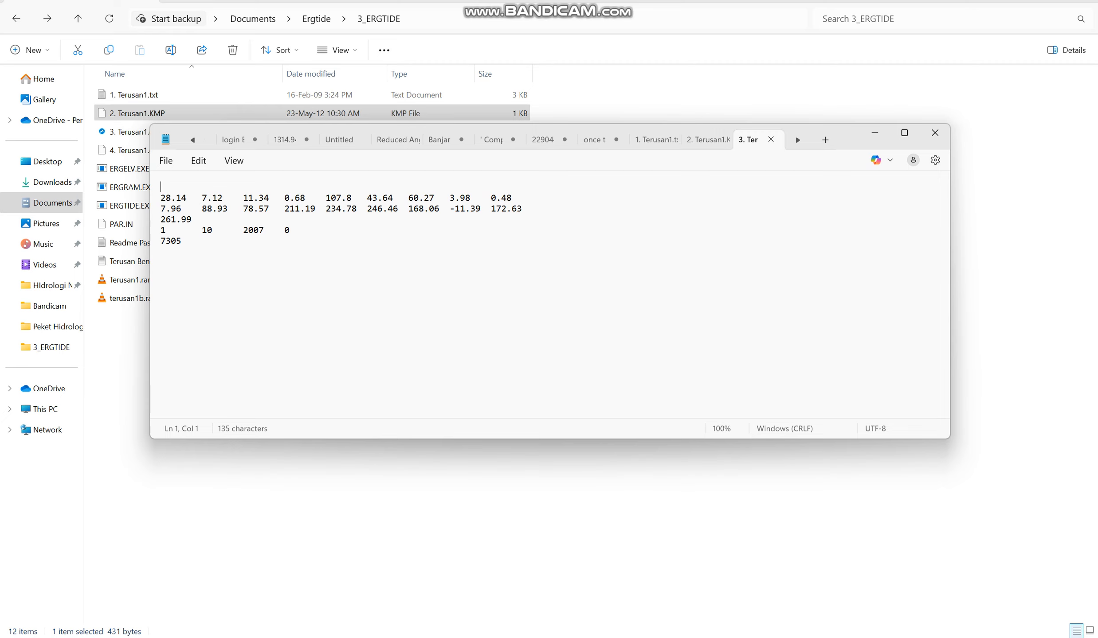
{"action": "key", "text": "shift+Down"}
{"action": "left_click", "coordinate": [166, 199]}
{"action": "left_click_drag", "start_coordinate": [161, 199], "coordinate": [513, 198]}
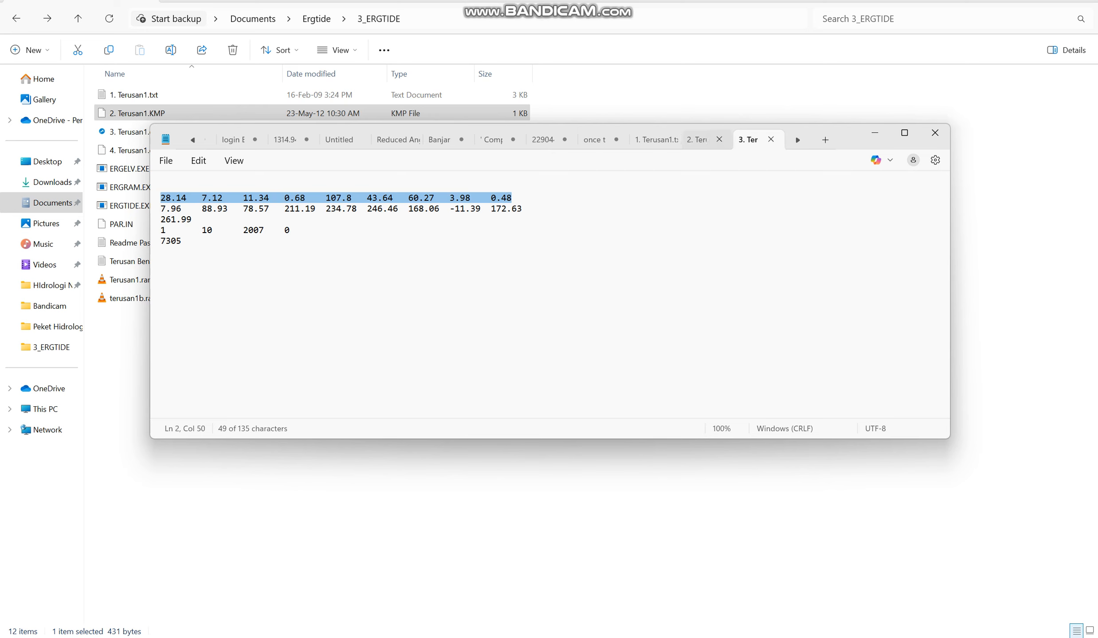
Compare the amplitude and phase rows of 3. Terusan1.dat with the constituent table in 2. Terusan1.KMP
{"action": "left_click", "coordinate": [699, 139]}
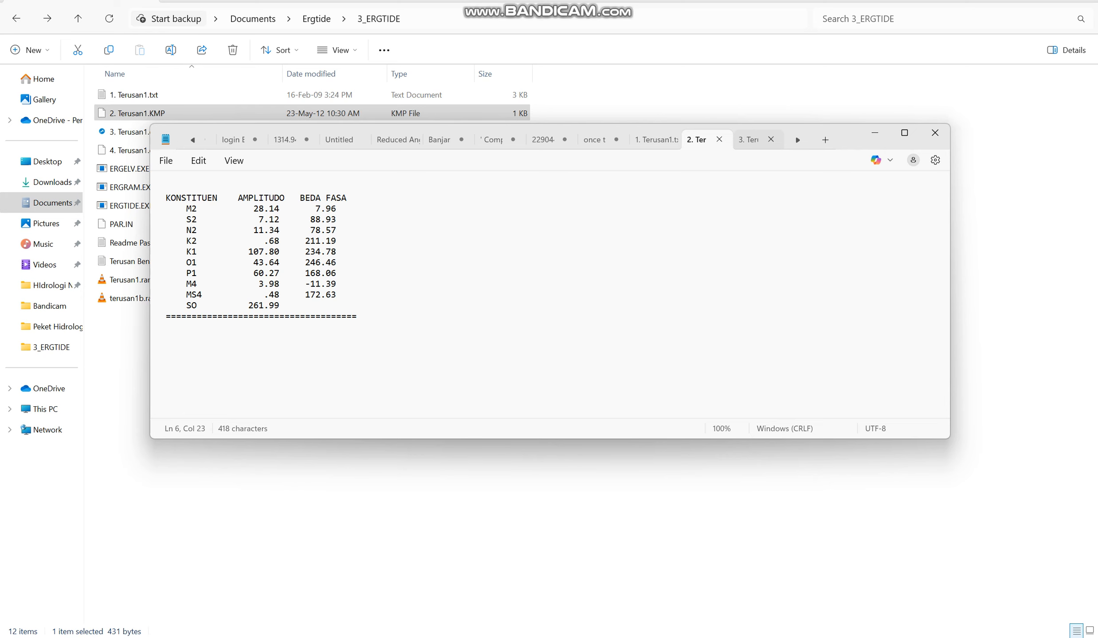
{"action": "left_click", "coordinate": [748, 139]}
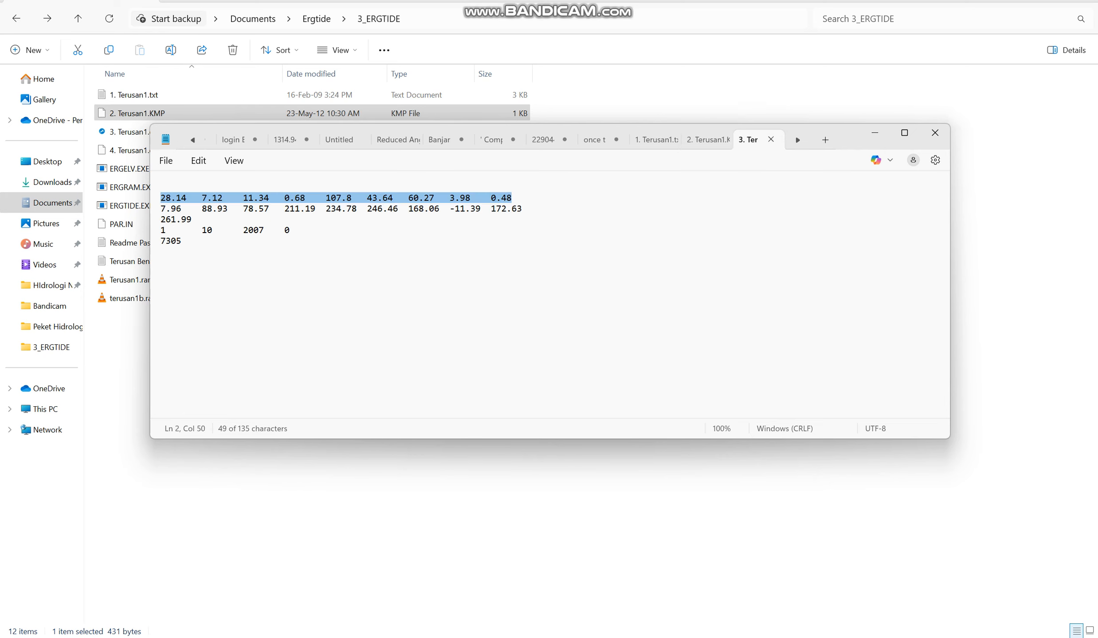
{"action": "left_click_drag", "start_coordinate": [161, 210], "coordinate": [522, 208]}
{"action": "left_click", "coordinate": [708, 139]}
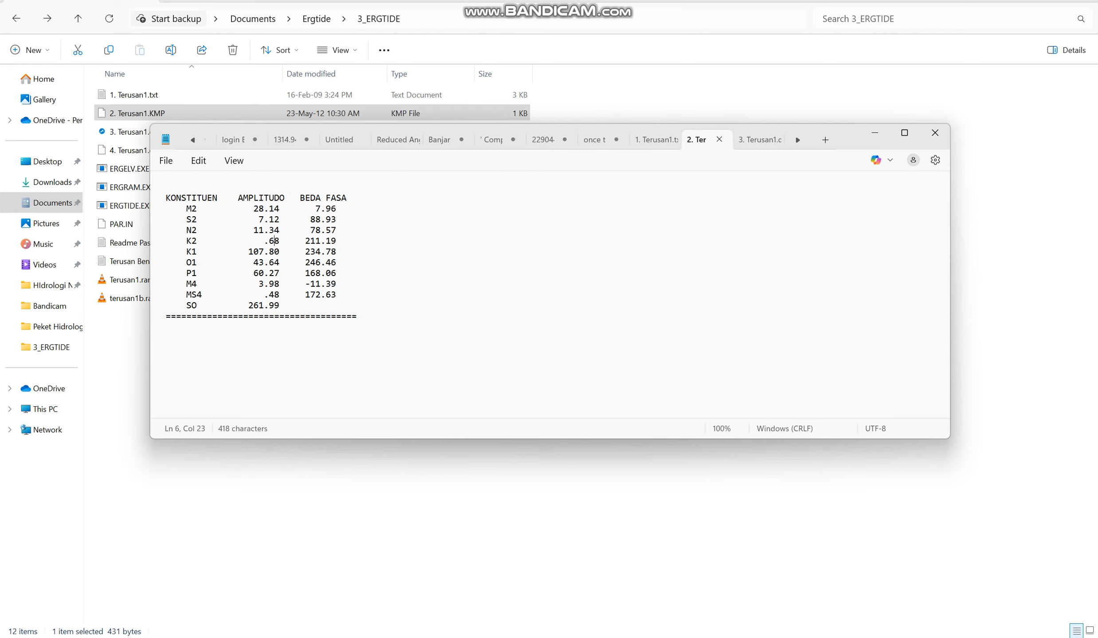
{"action": "left_click_drag", "start_coordinate": [253, 208], "coordinate": [336, 295]}
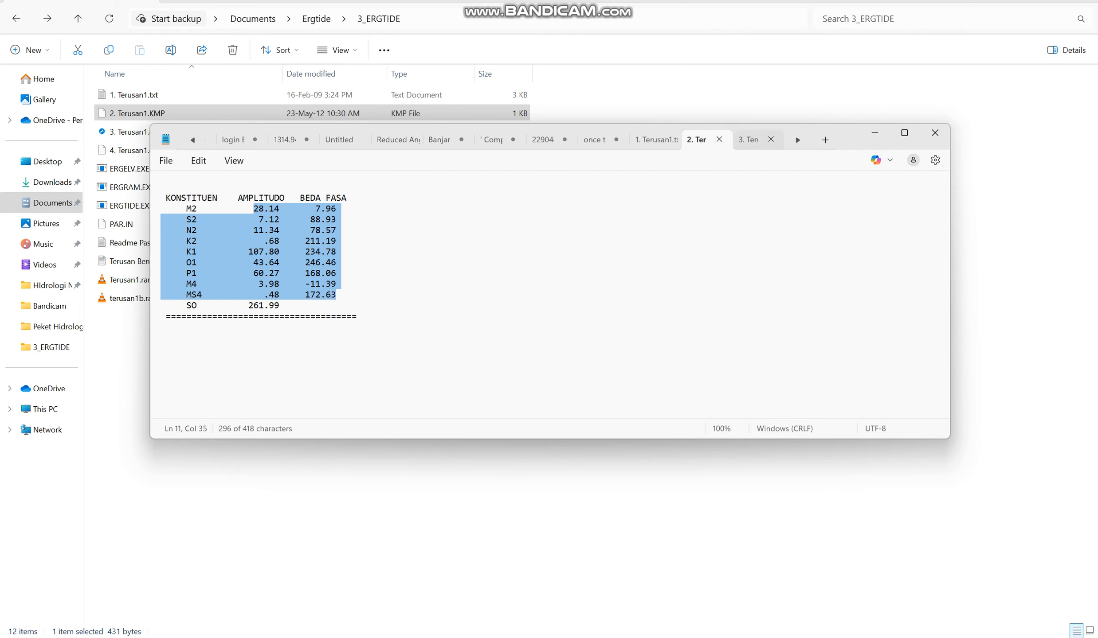
{"action": "left_click", "coordinate": [749, 139]}
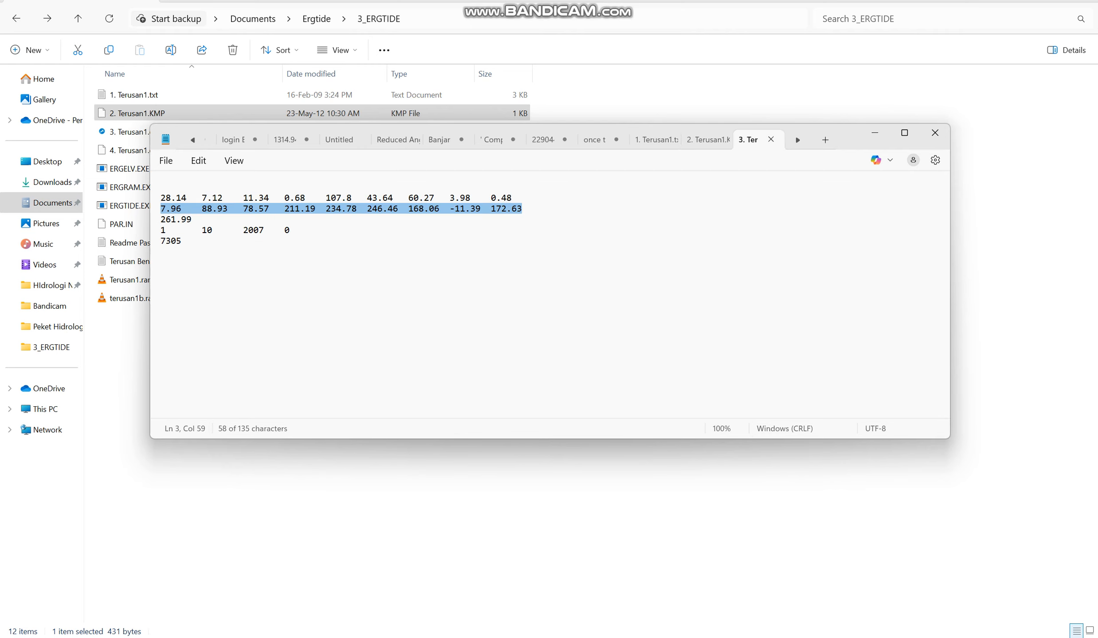
{"action": "left_click", "coordinate": [253, 198]}
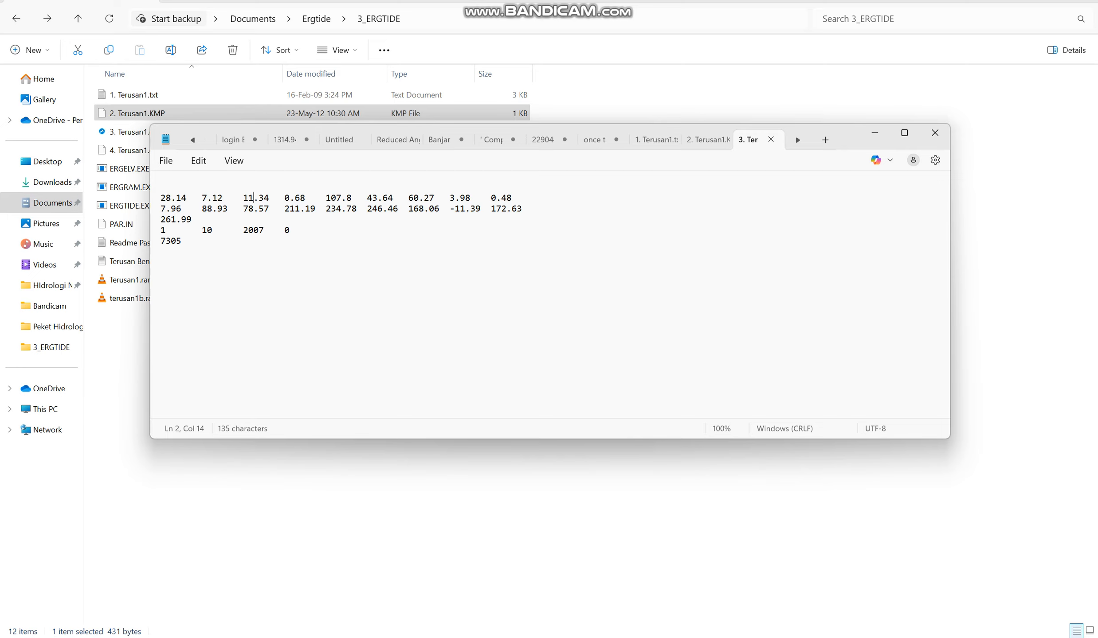
Highlight the value 261.99 in 3. Terusan1.dat and compare it with the SO row in 2. Terusan1.KMP
{"action": "left_click_drag", "start_coordinate": [161, 220], "coordinate": [198, 220]}
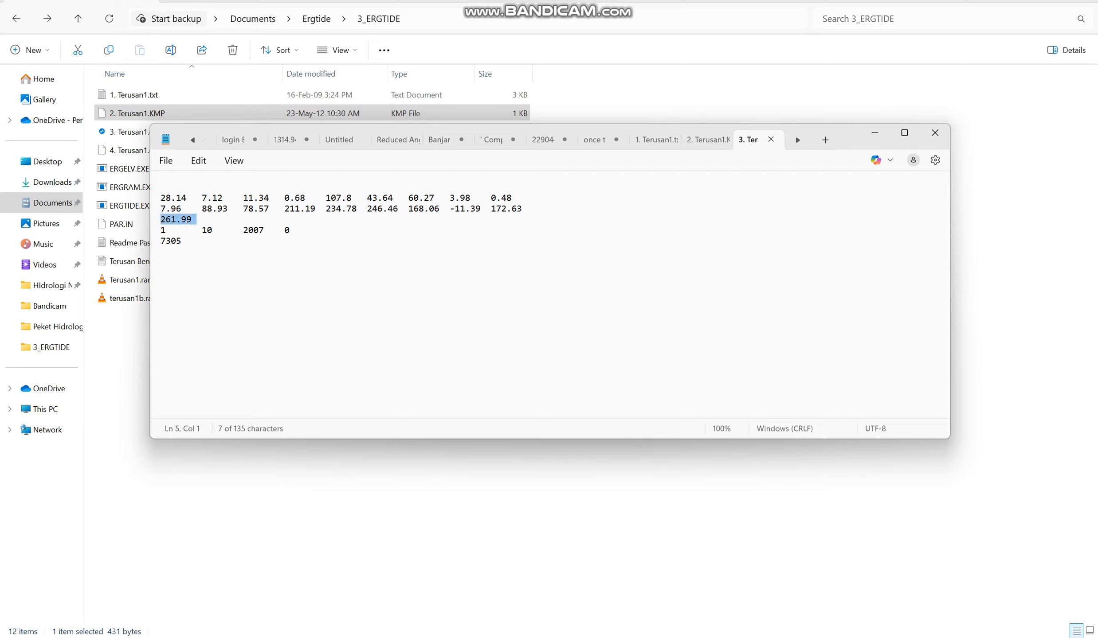
{"action": "left_click", "coordinate": [176, 208]}
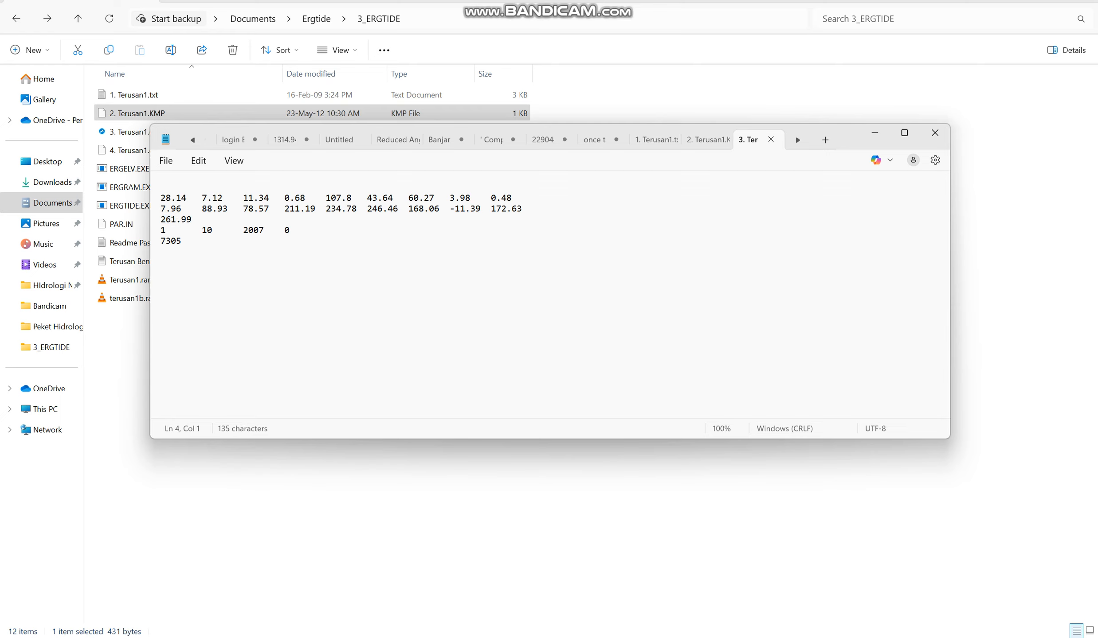
{"action": "key", "text": "shift+Right"}
{"action": "key", "text": "shift+Right"}
{"action": "key", "text": "shift+Right"}
{"action": "key", "text": "shift+Right"}
{"action": "key", "text": "shift+Right"}
{"action": "key", "text": "shift+Right"}
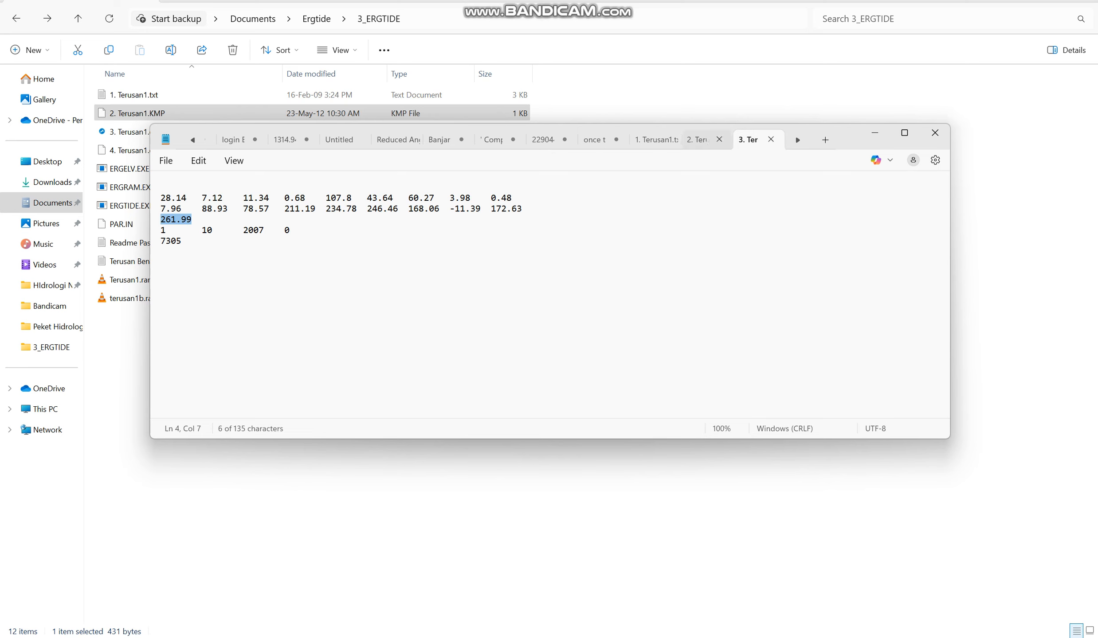
{"action": "left_click", "coordinate": [707, 139]}
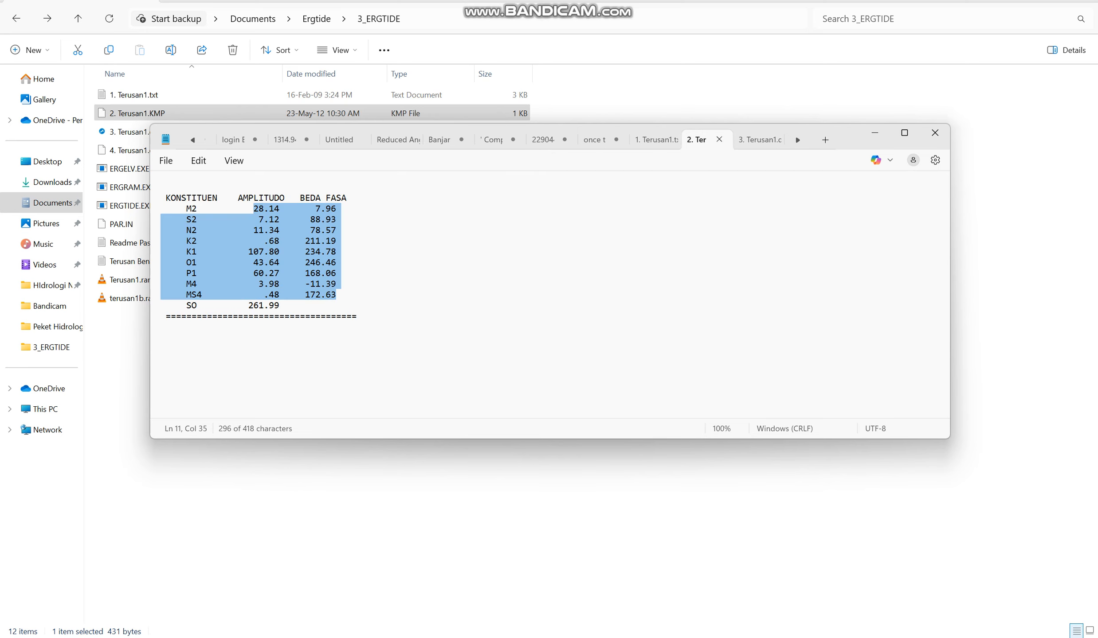
{"action": "left_click", "coordinate": [759, 140]}
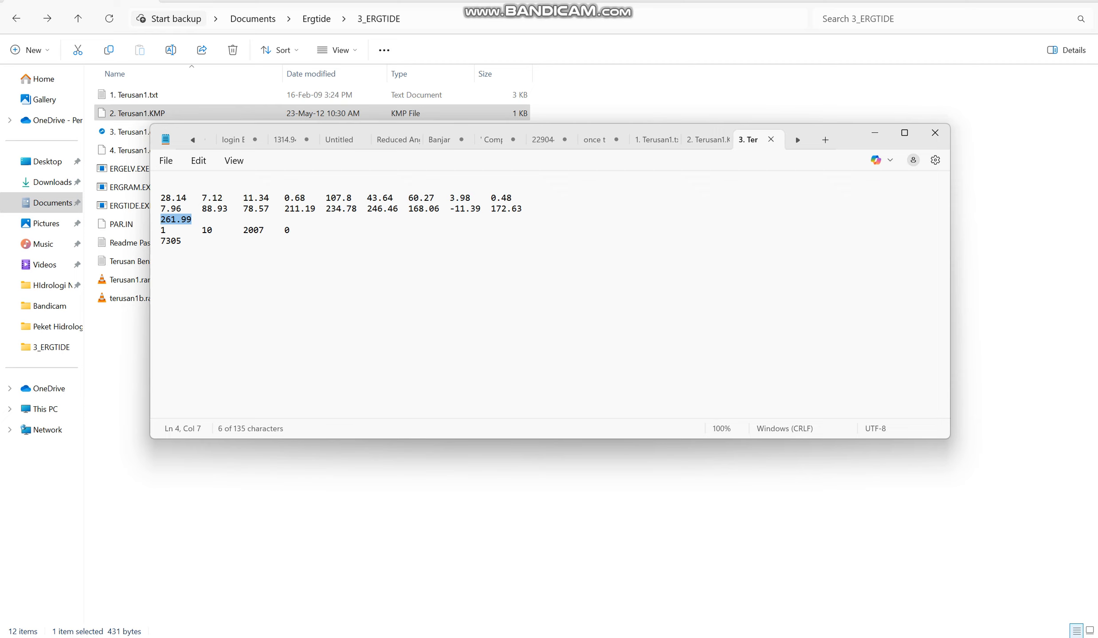
Examine the date line and the 7305 entry of 3. Terusan1.dat, and select the file's entire contents
{"action": "left_click", "coordinate": [203, 230]}
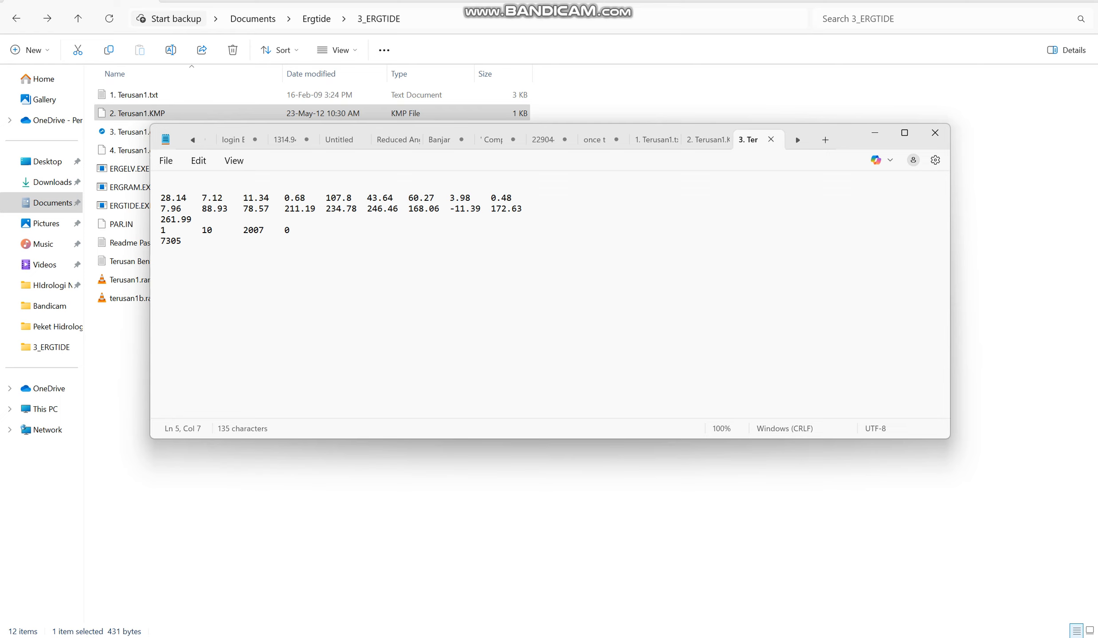
{"action": "left_click", "coordinate": [290, 230]}
{"action": "left_click", "coordinate": [182, 241]}
{"action": "left_click_drag", "start_coordinate": [161, 241], "coordinate": [182, 241]}
{"action": "left_click", "coordinate": [181, 241]}
{"action": "key", "text": "ctrl+a"}
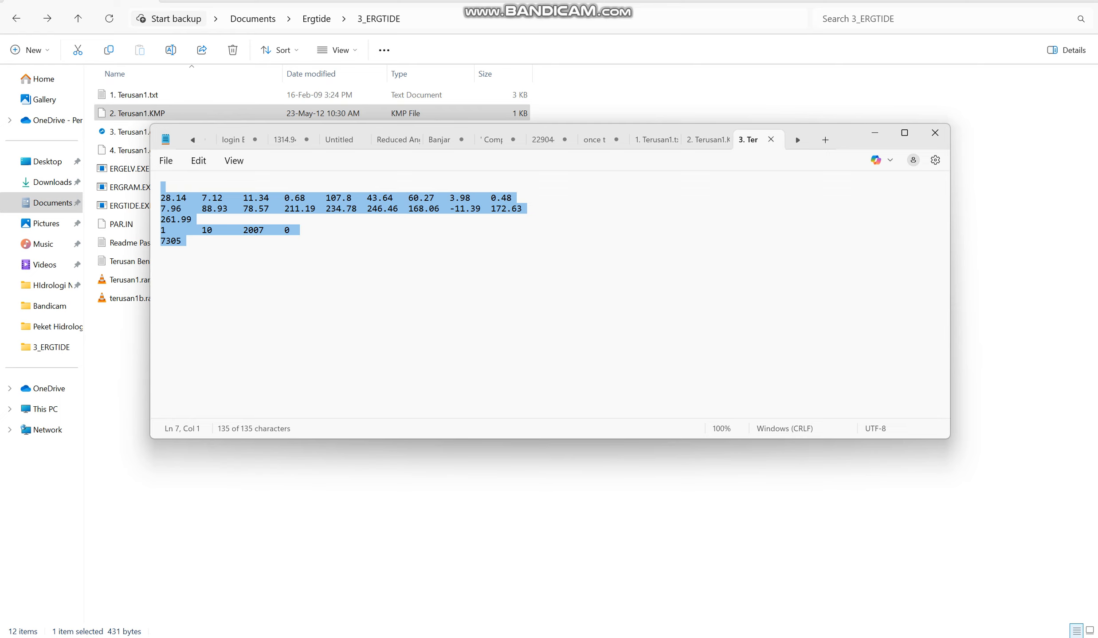
Launch the tidal forecasting program ERGRAM.EXE and move its console window clear of the file list
{"action": "double_click", "coordinate": [129, 187]}
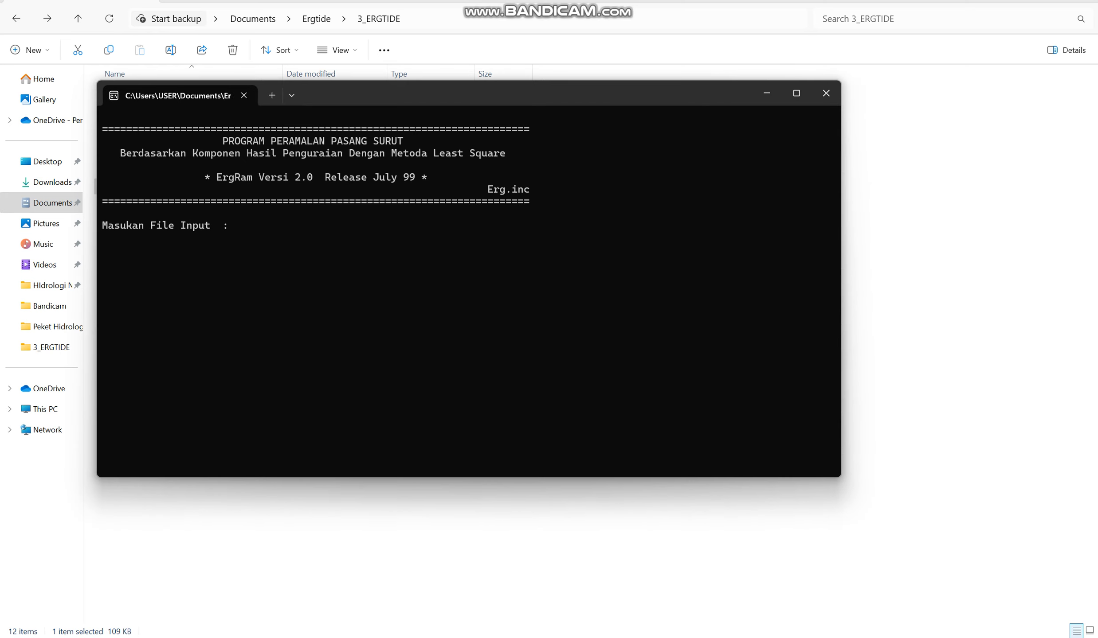
{"action": "left_click_drag", "start_coordinate": [579, 100], "coordinate": [733, 132]}
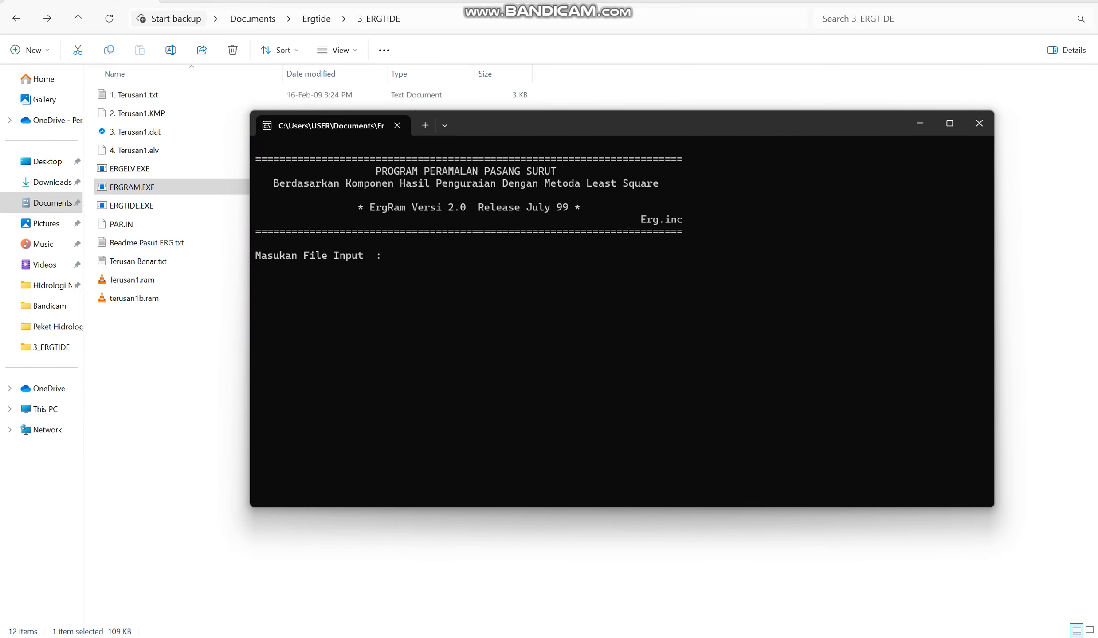
Rename the forecast output file Terusan1.ram as 4. Terusan1.ram
{"action": "key", "text": "alt+Tab"}
{"action": "key", "text": "alt+Tab"}
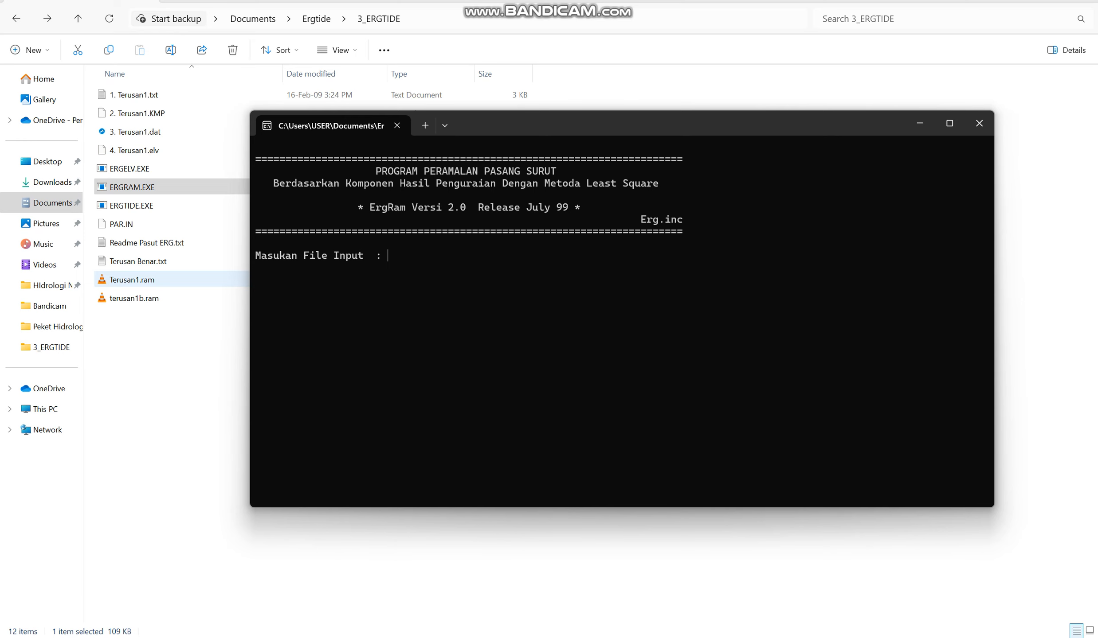
{"action": "left_click", "coordinate": [132, 279]}
{"action": "right_click", "coordinate": [163, 280]}
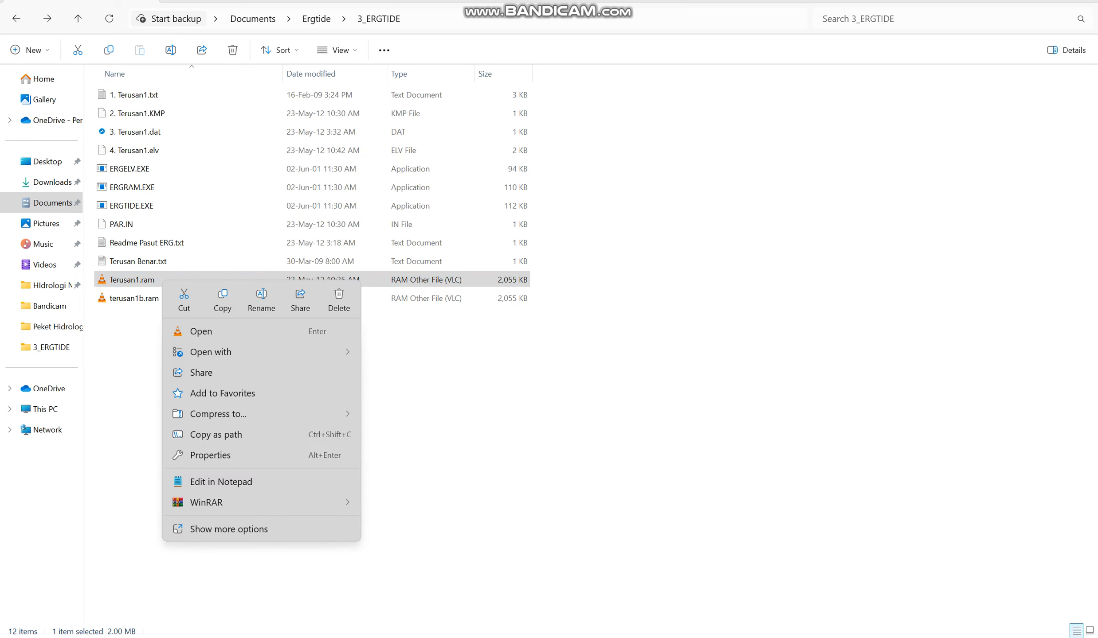
{"action": "left_click", "coordinate": [261, 300]}
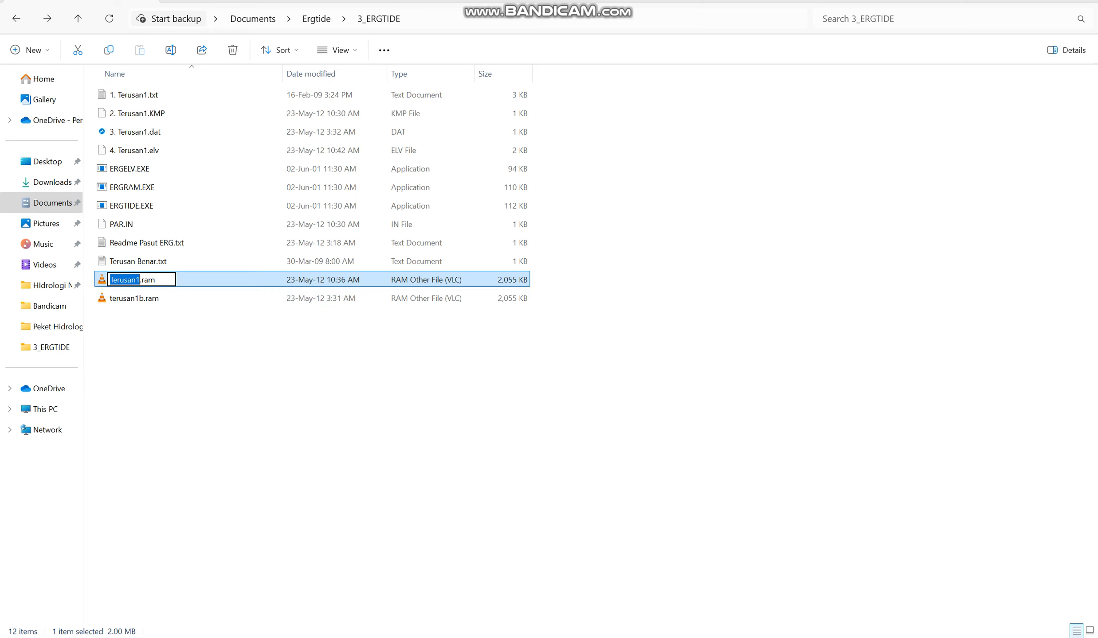
{"action": "left_click", "coordinate": [111, 279]}
{"action": "type", "text": "4."}
{"action": "key", "text": "Return"}
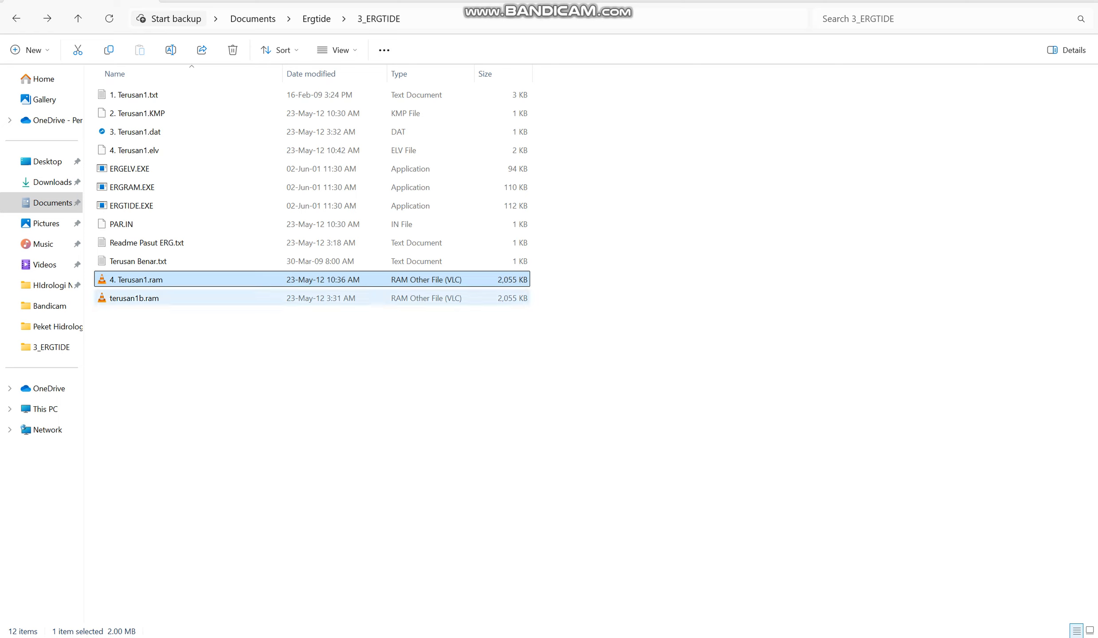
{"action": "left_click", "coordinate": [275, 359]}
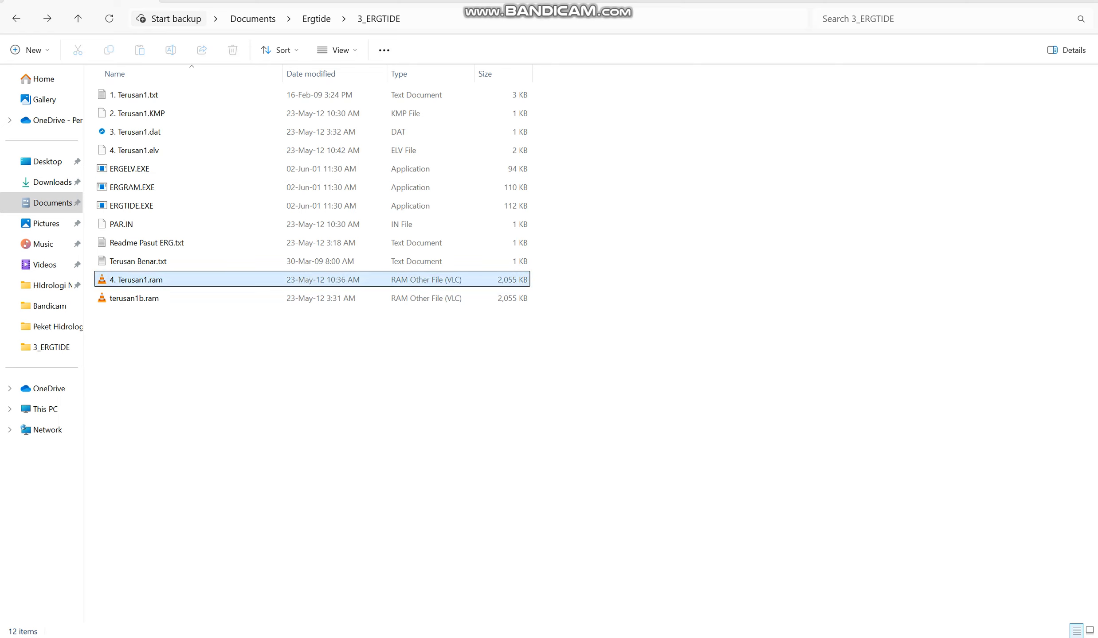
Open 4. Terusan1.ram in Notepad and look through its list of predicted water levels
{"action": "left_click", "coordinate": [229, 280]}
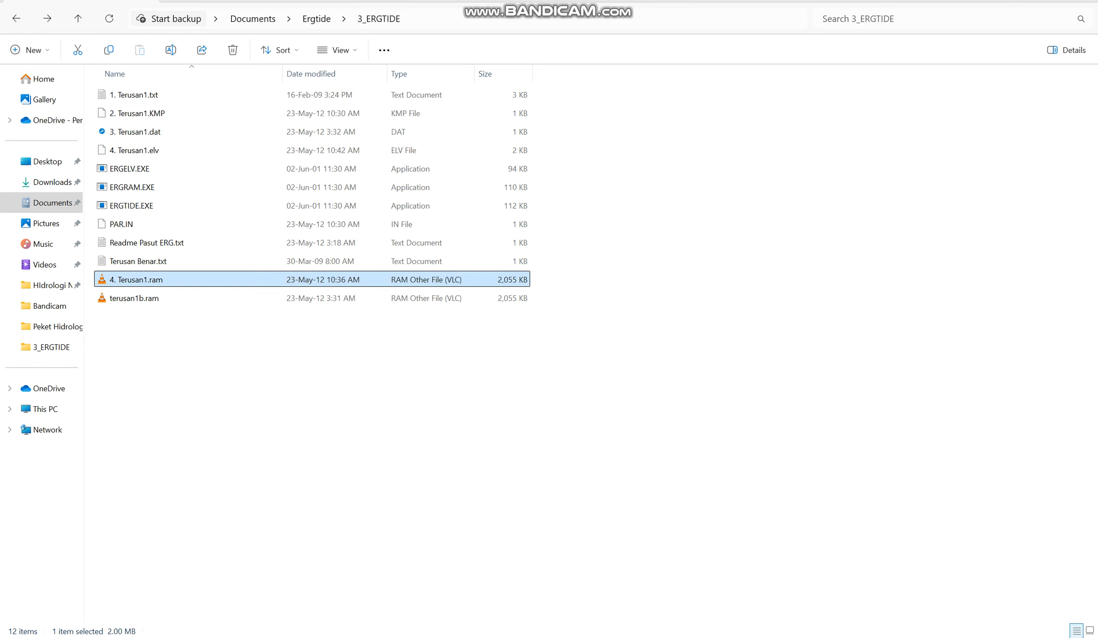
{"action": "right_click", "coordinate": [233, 280]}
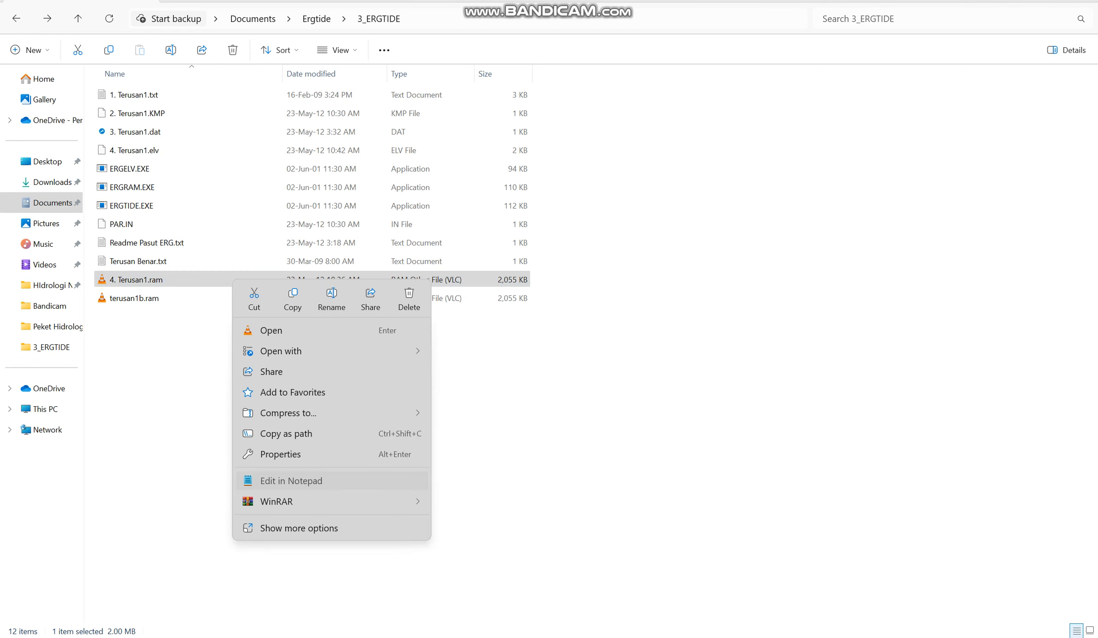
{"action": "left_click", "coordinate": [291, 481]}
{"action": "scroll", "coordinate": [550, 295], "scroll_direction": "down", "scroll_amount": 15}
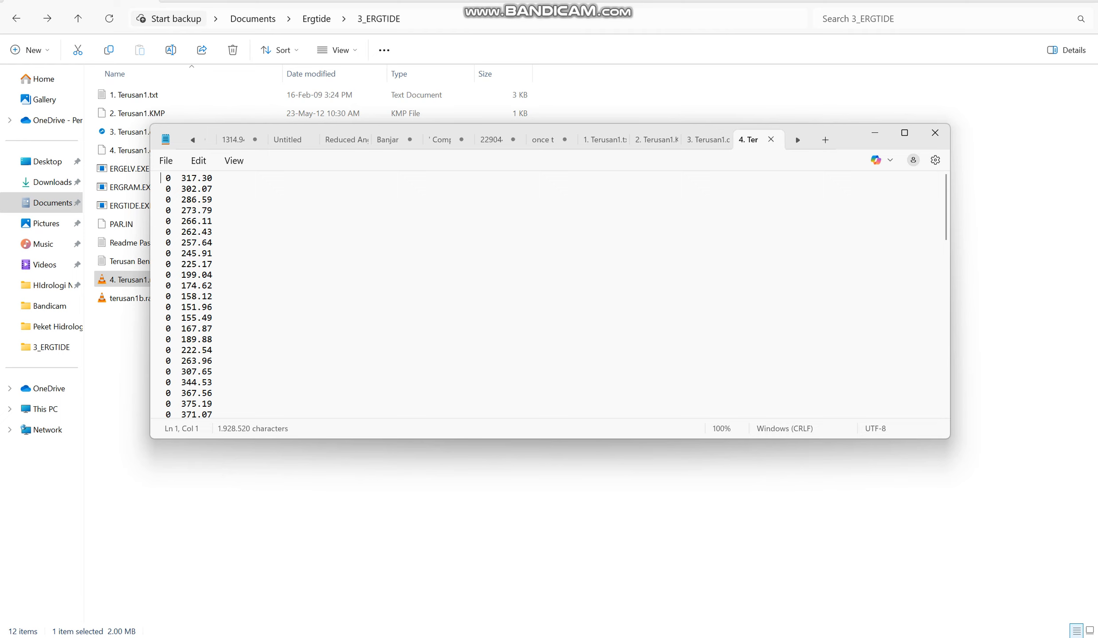
{"action": "scroll", "coordinate": [549, 295], "scroll_direction": "down", "scroll_amount": 15}
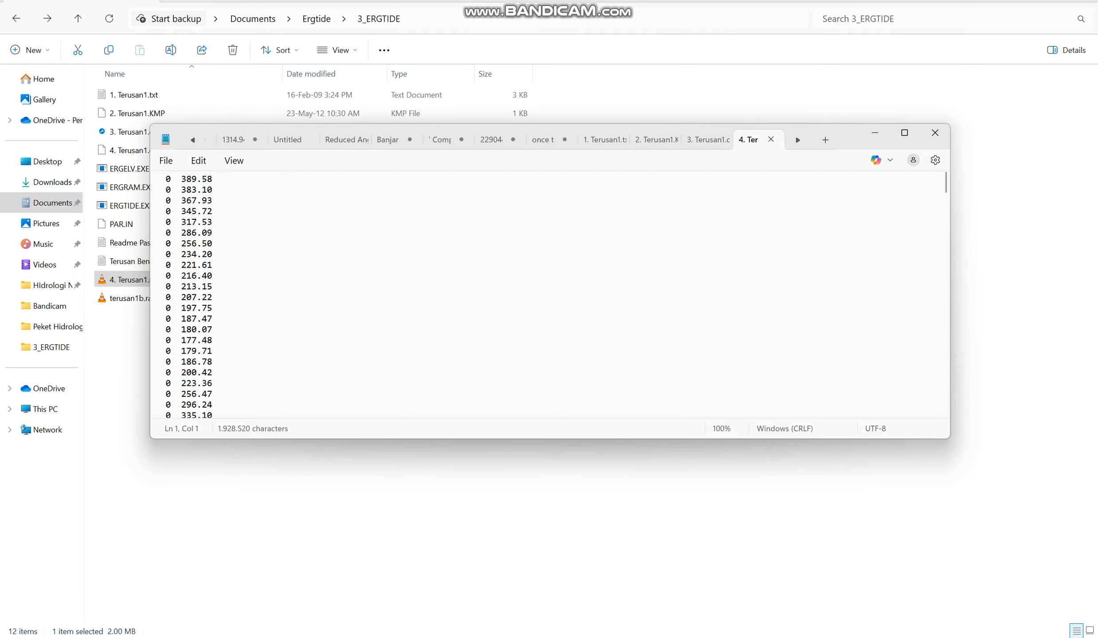
{"action": "scroll", "coordinate": [550, 294], "scroll_direction": "down", "scroll_amount": 10}
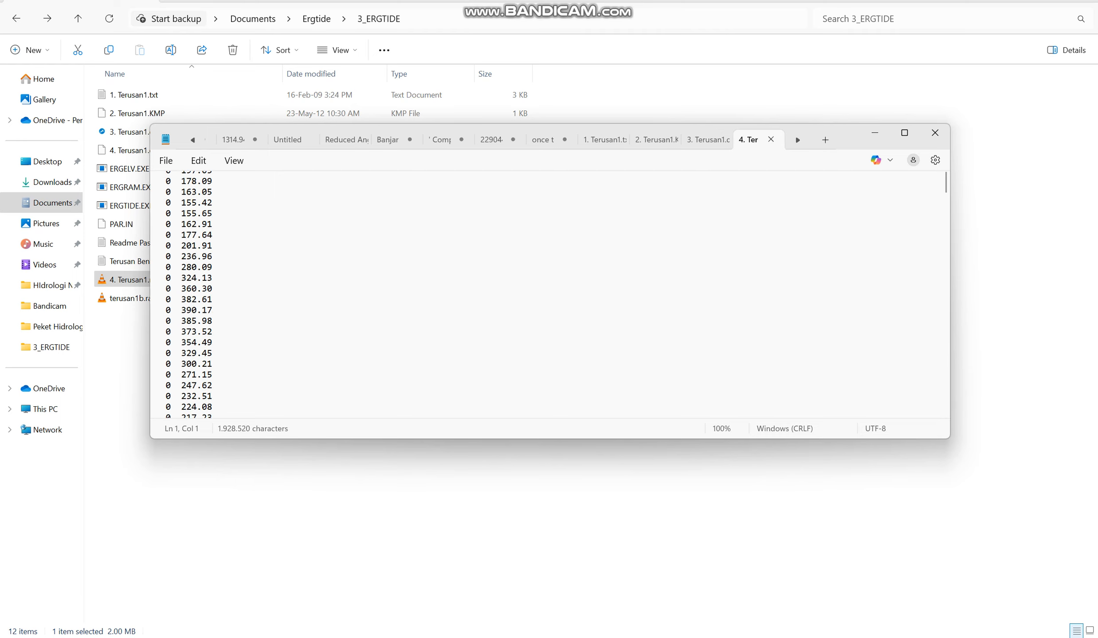
Review the full contents of 3. Terusan1.dat and compare them with the first rows of 4. Terusan1.ram
{"action": "left_click", "coordinate": [708, 139]}
{"action": "key", "text": "ctrl+a"}
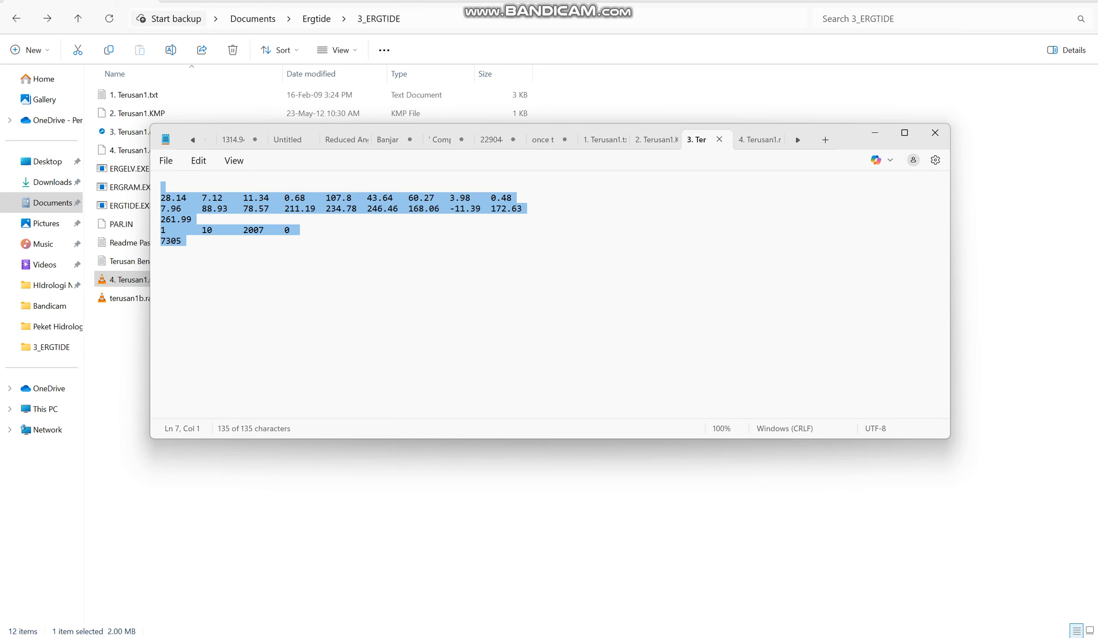
{"action": "left_click", "coordinate": [336, 284]}
{"action": "left_click", "coordinate": [759, 140]}
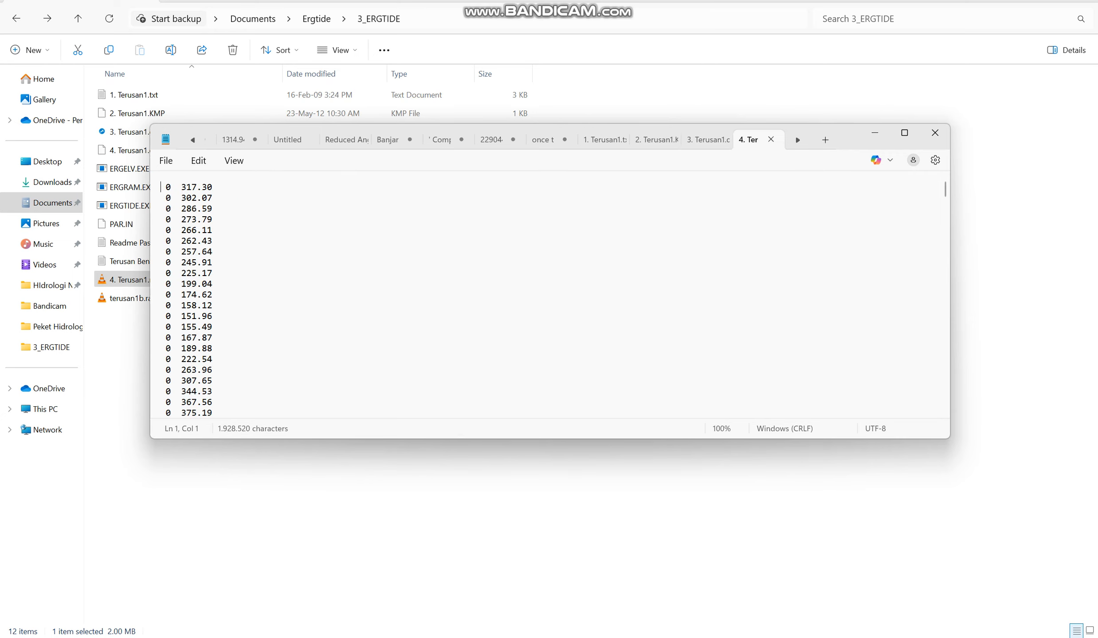
{"action": "left_click", "coordinate": [186, 209]}
{"action": "left_click", "coordinate": [186, 187]}
{"action": "mouse_move", "coordinate": [161, 187]}
{"action": "left_mouse_down"}
{"action": "mouse_move", "coordinate": [213, 198]}
{"action": "mouse_move", "coordinate": [213, 301]}
{"action": "mouse_move", "coordinate": [213, 186]}
{"action": "mouse_move", "coordinate": [161, 187]}
{"action": "left_mouse_up"}
{"action": "left_click", "coordinate": [337, 390]}
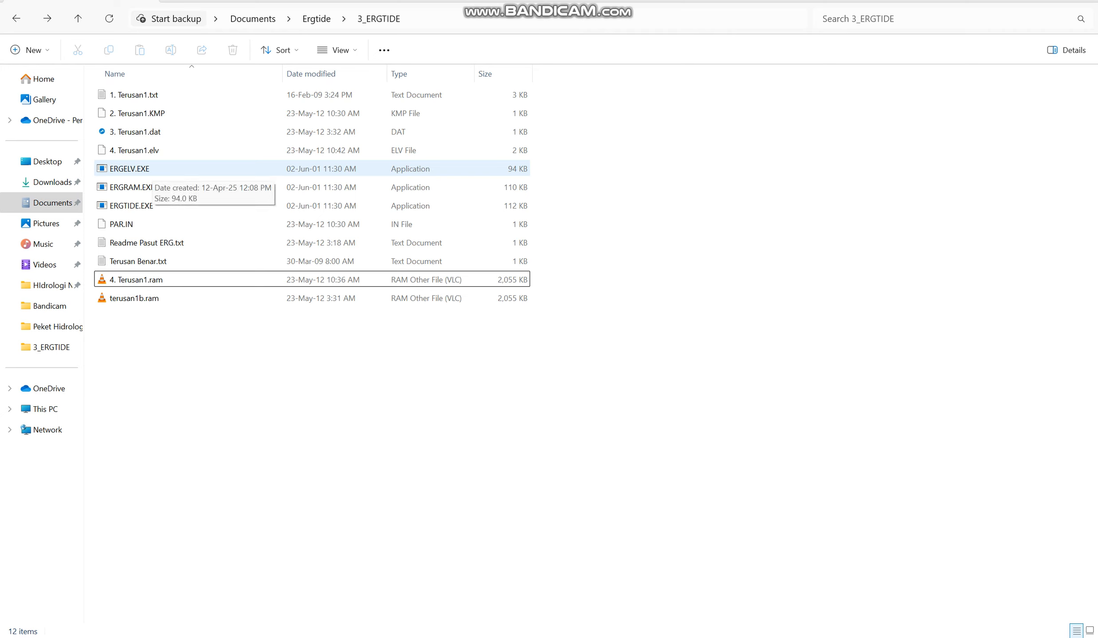
Launch ERGELV.EXE, move its console window clear of the file list and select 4. Terusan1.ram in the folder
{"action": "double_click", "coordinate": [129, 168]}
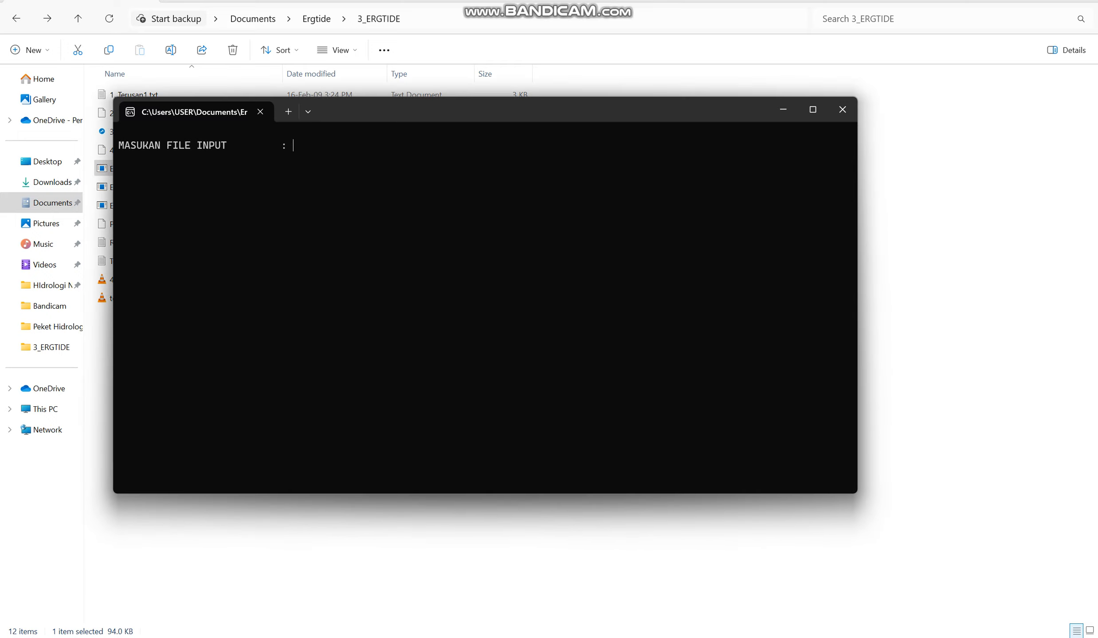
{"action": "left_click_drag", "start_coordinate": [485, 110], "coordinate": [599, 122]}
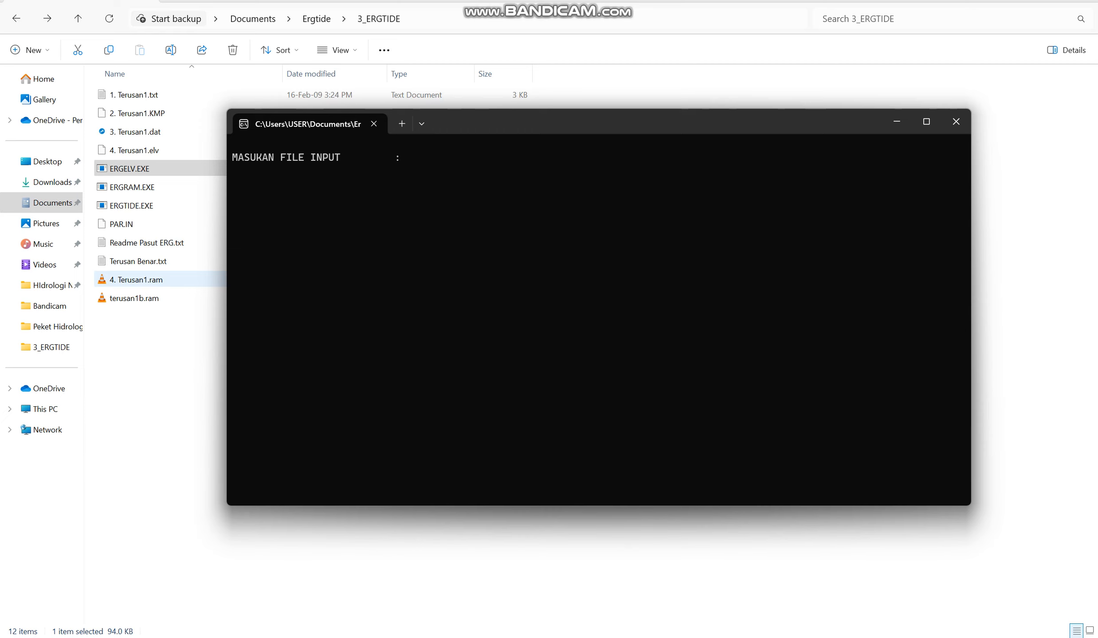
{"action": "left_click", "coordinate": [137, 279]}
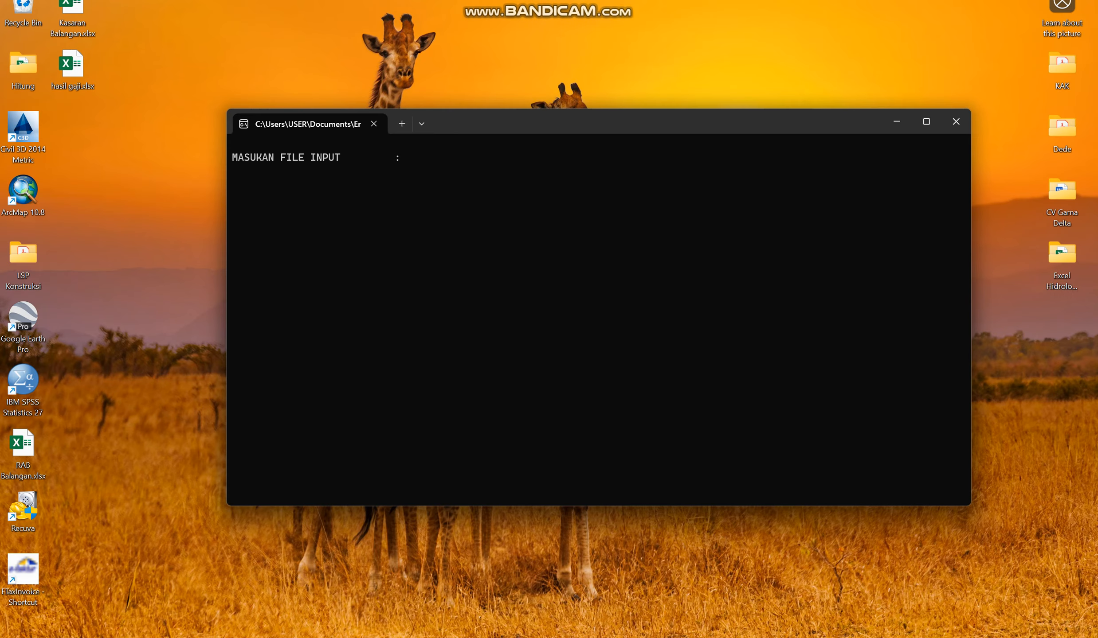
{"action": "left_click", "coordinate": [805, 590]}
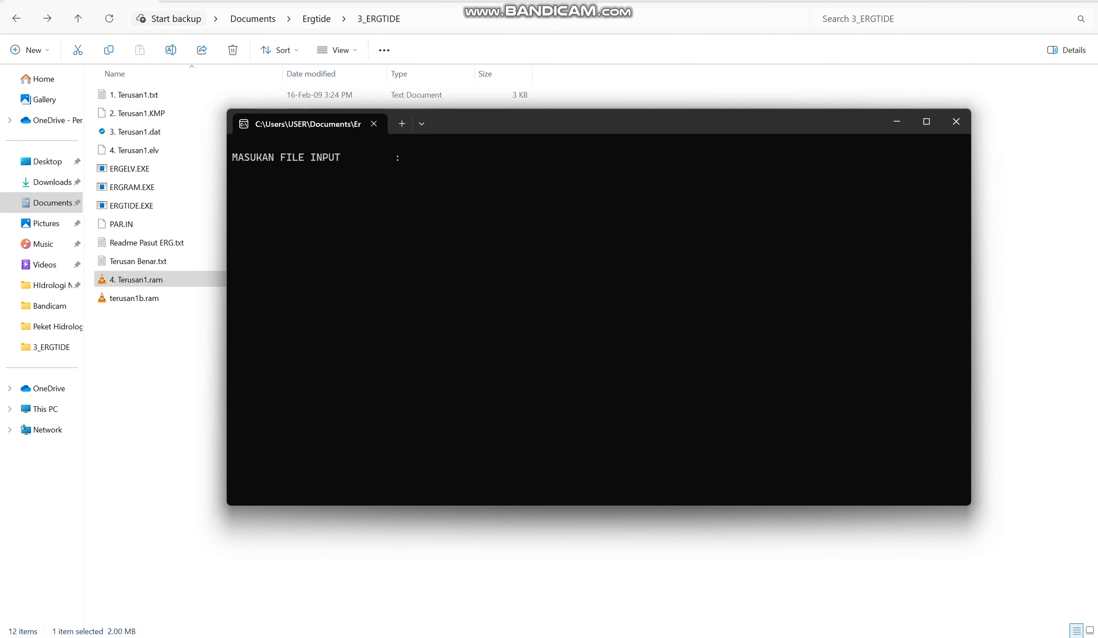
Enter 4. terusan1.ram as the ERGELV input file and 5. terusan1.elv as the output file
{"action": "type", "text": "4. terusan1.ram"}
{"action": "key", "text": "Return"}
{"action": "type", "text": "5. terusan1"}
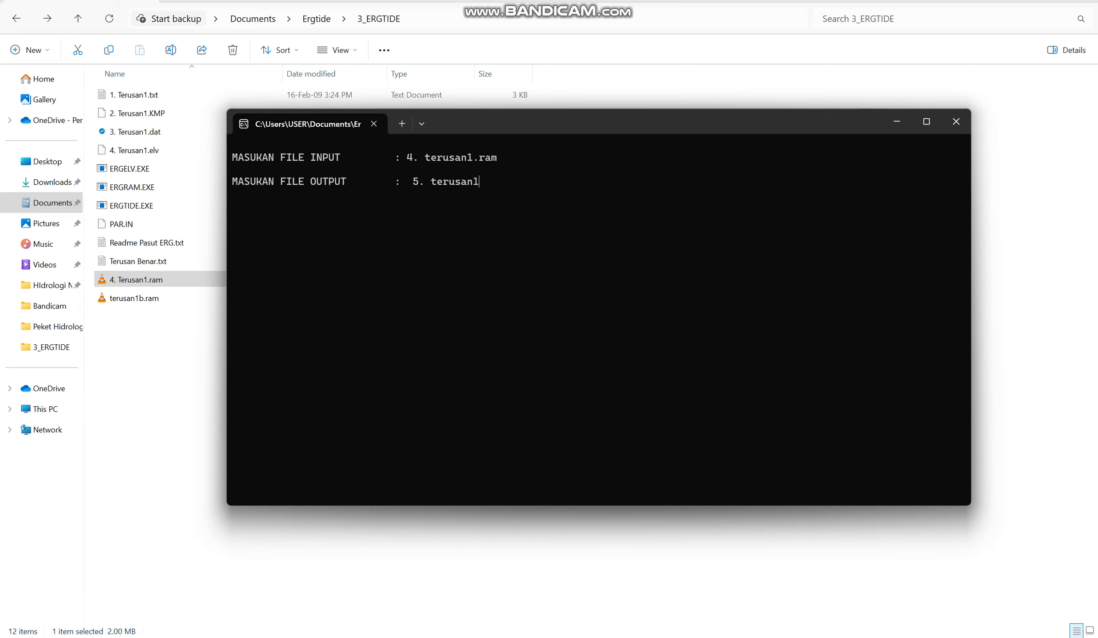
{"action": "type", "text": ".elv"}
{"action": "key", "text": "Return"}
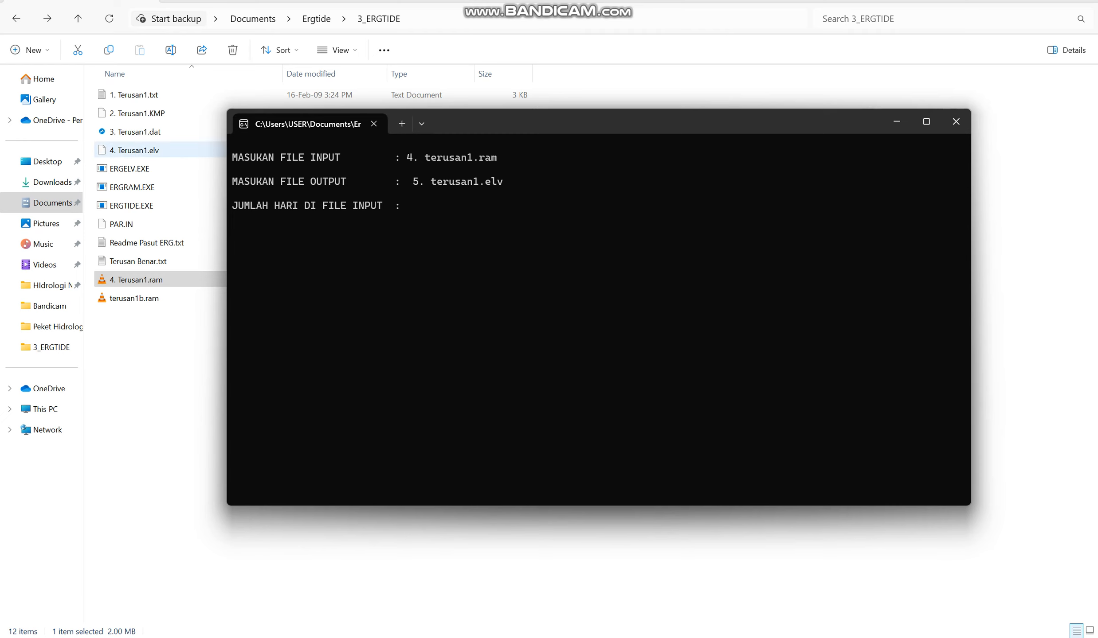
Open the existing elevation result file 4. Terusan1.elv in Notepad
{"action": "left_click", "coordinate": [146, 150]}
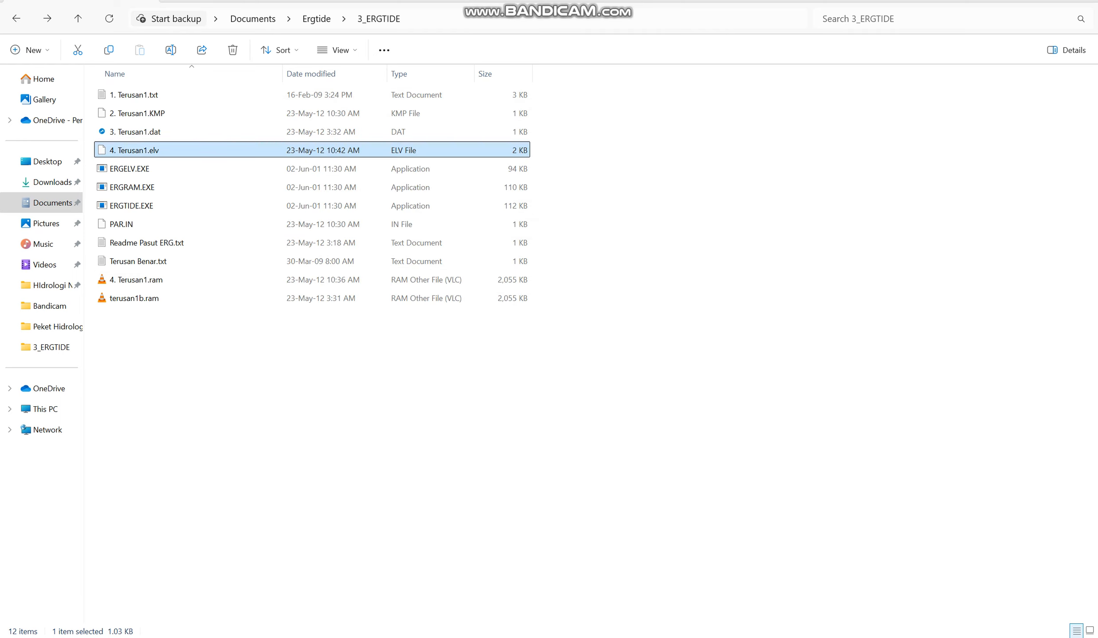
{"action": "key", "text": "shift+F10"}
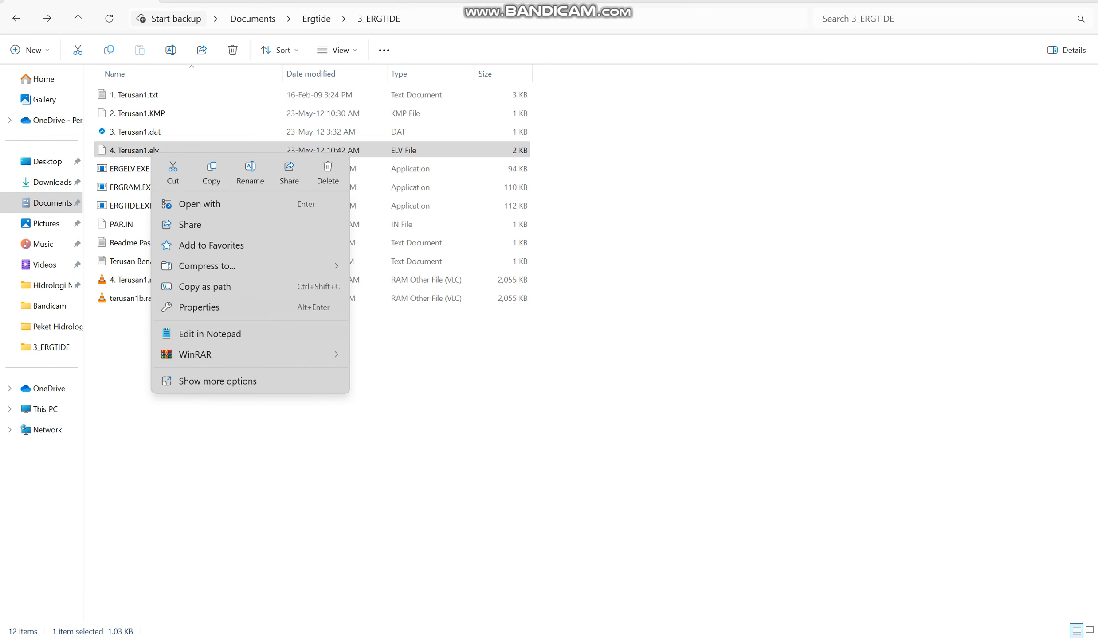
{"action": "left_click", "coordinate": [210, 335]}
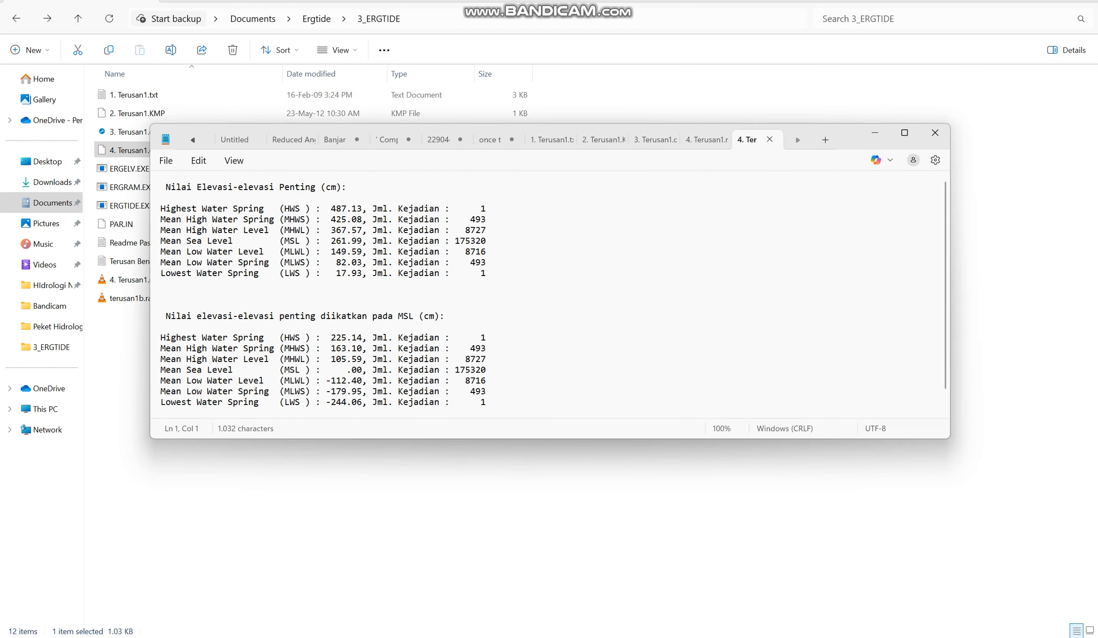
Examine the important elevation rows from Highest Water Spring to Mean Low Water Level, highlighting the Mean Sea Level and Mean Low Water Level labels
{"action": "left_click", "coordinate": [215, 220]}
{"action": "left_click", "coordinate": [166, 197]}
{"action": "left_click", "coordinate": [243, 209]}
{"action": "left_click", "coordinate": [351, 209]}
{"action": "left_click", "coordinate": [325, 209]}
{"action": "left_click", "coordinate": [361, 209]}
{"action": "left_click", "coordinate": [269, 209]}
{"action": "left_click", "coordinate": [239, 219]}
{"action": "left_click", "coordinate": [198, 219]}
{"action": "left_click_drag", "start_coordinate": [160, 241], "coordinate": [294, 241]}
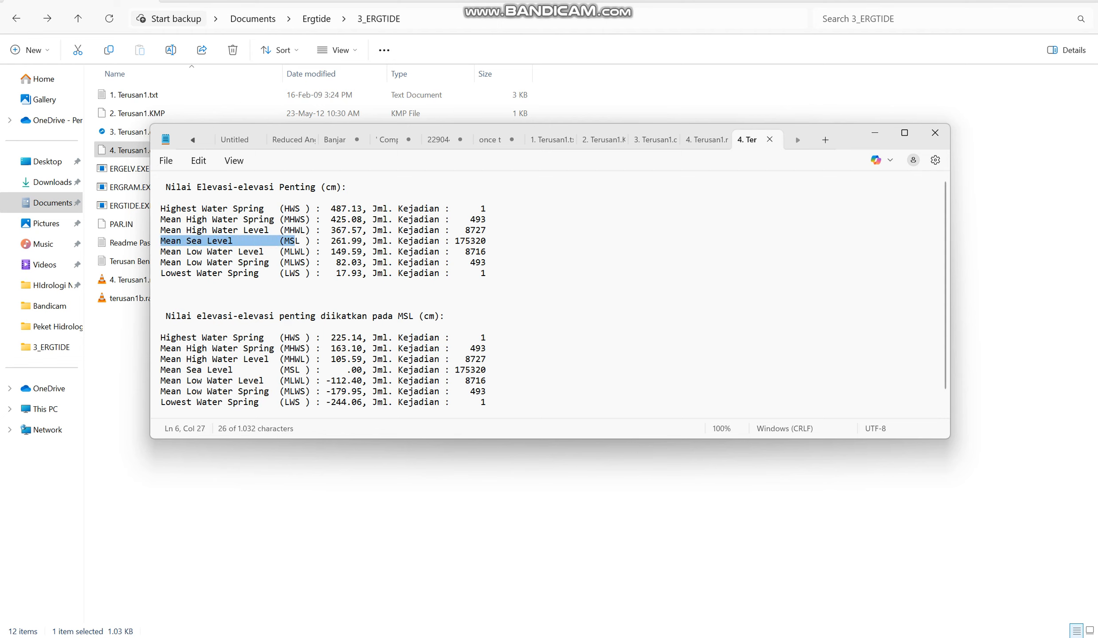
{"action": "left_click_drag", "start_coordinate": [161, 251], "coordinate": [269, 251]}
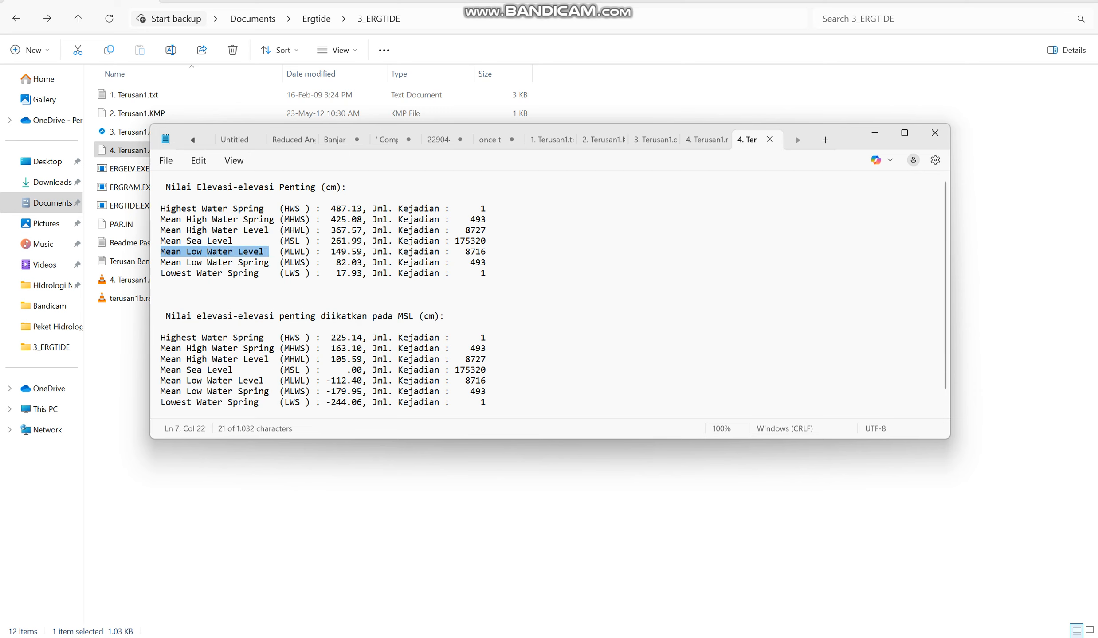
Compare the heading of the important elevations table with that of the table referenced to MSL
{"action": "left_click", "coordinate": [254, 316]}
{"action": "left_click", "coordinate": [285, 187]}
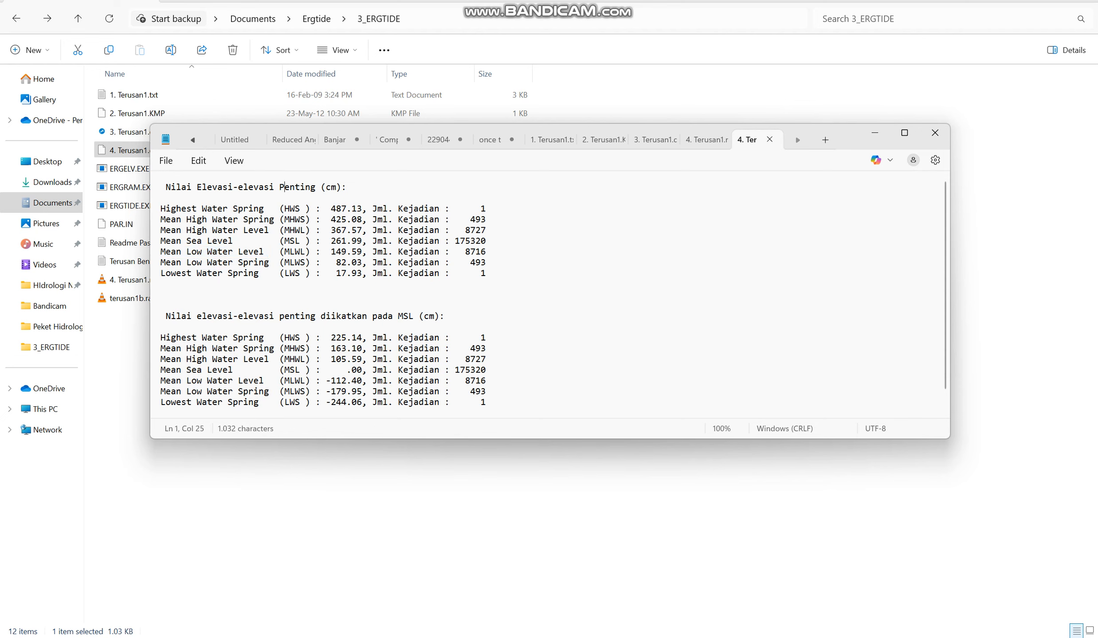
{"action": "left_click", "coordinate": [264, 316]}
{"action": "left_click", "coordinate": [321, 316]}
{"action": "left_click", "coordinate": [295, 187]}
{"action": "left_click", "coordinate": [295, 316]}
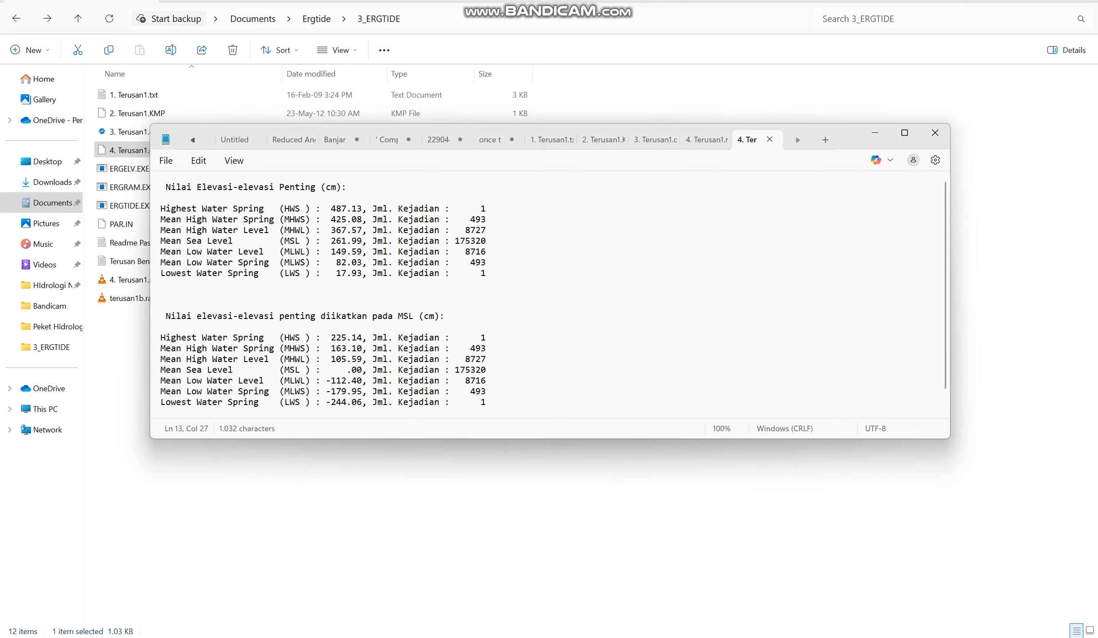